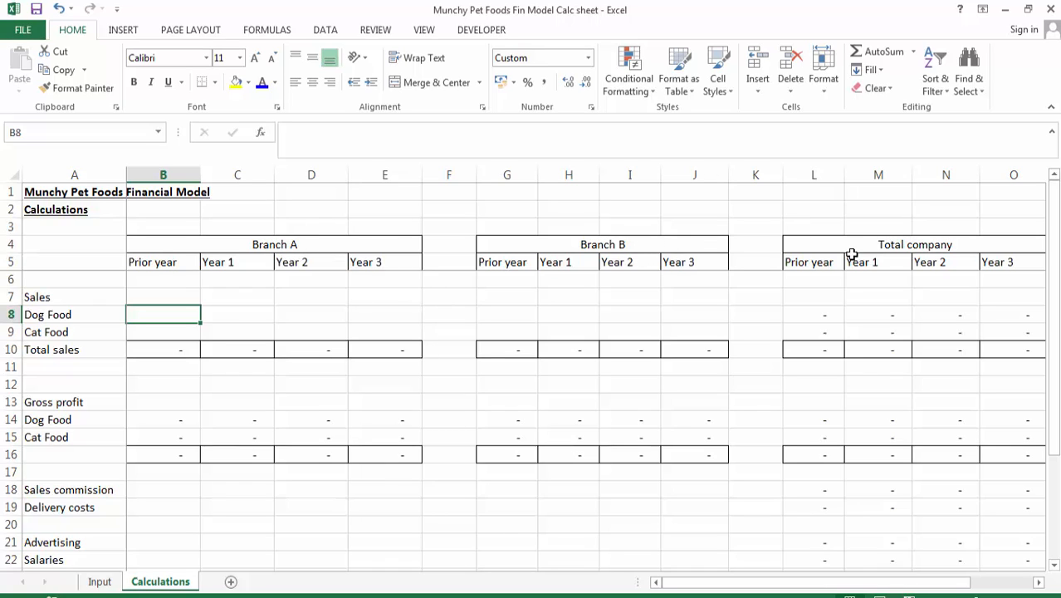
# Link Branch A's prior-year dog food sales in B8 to Input!B4 and copy the formula down to cat food in B9
pyautogui.write('=')
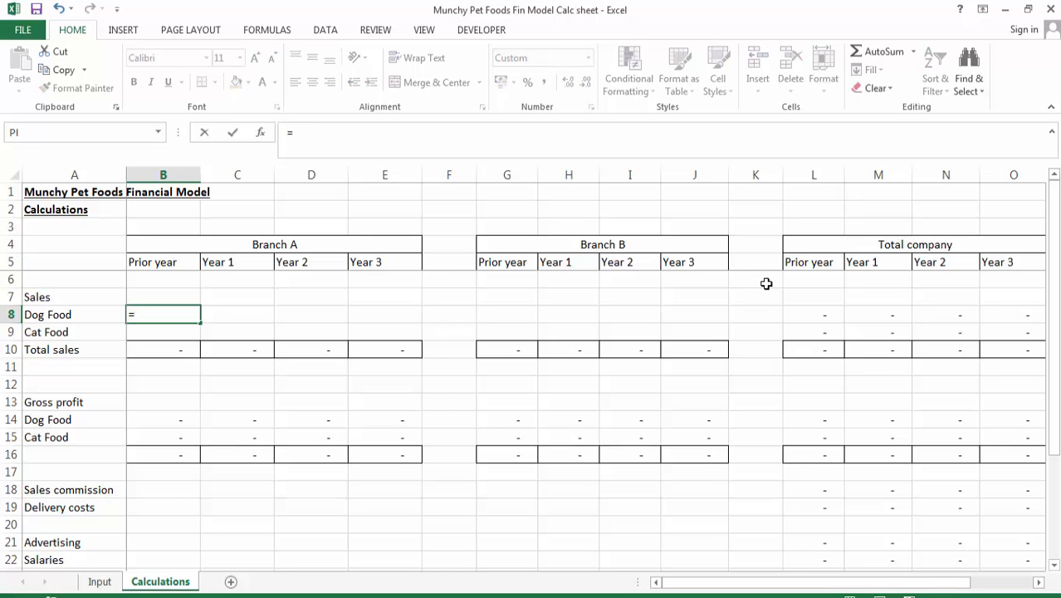
pyautogui.click(103, 581)
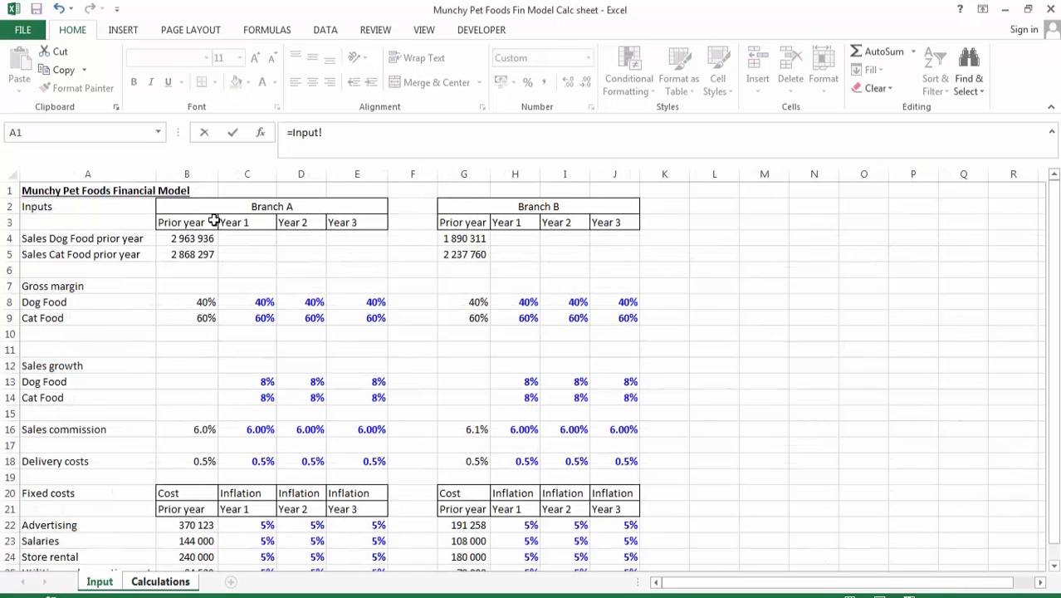
pyautogui.click(193, 237)
pyautogui.press('Return')
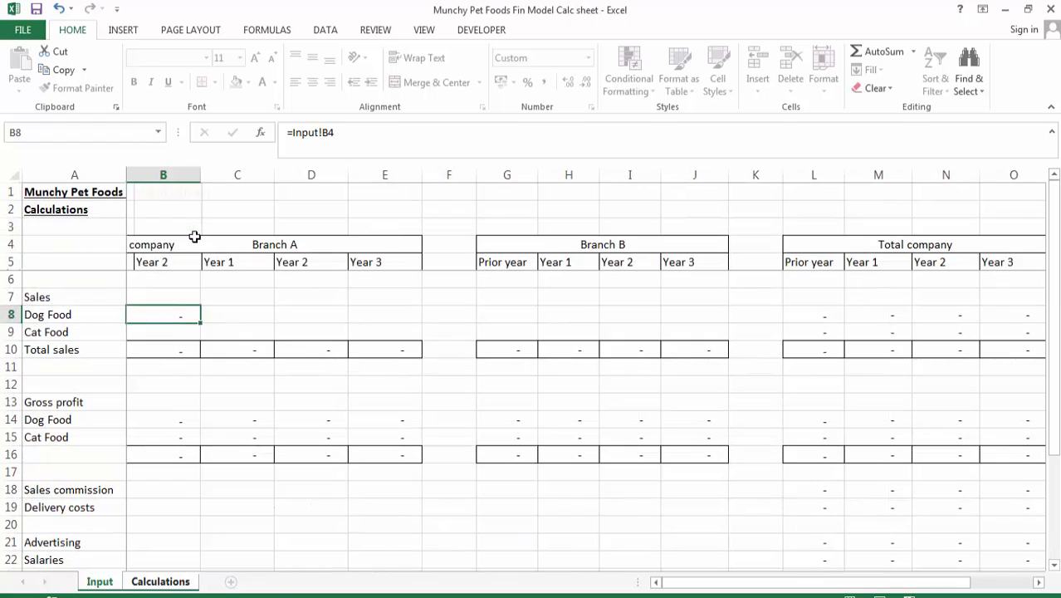
pyautogui.hotkey('ctrl', 'c')
pyautogui.press('Down')
pyautogui.hotkey('ctrl', 'v')
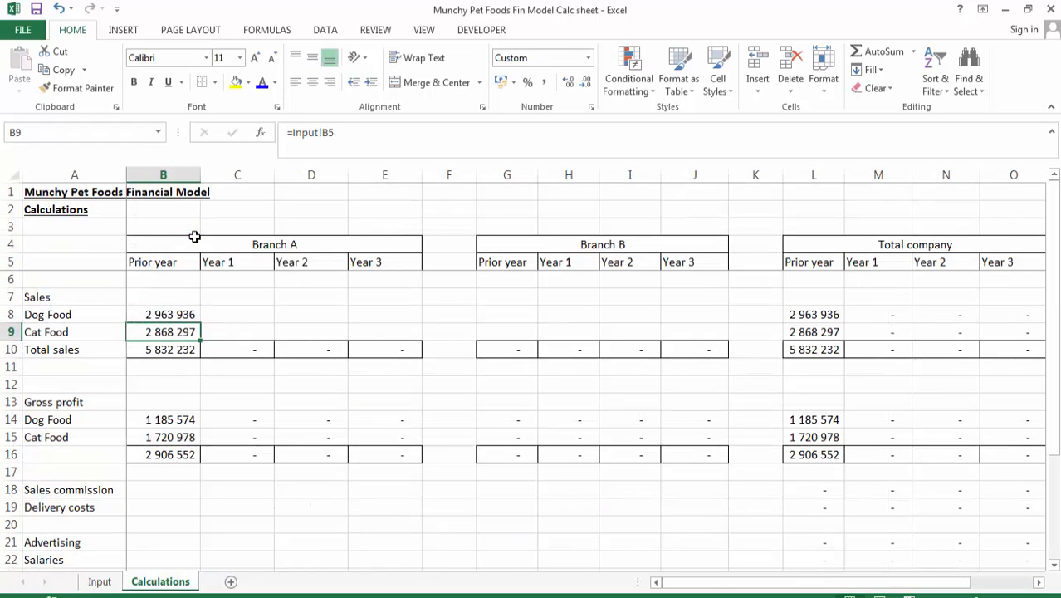
pyautogui.press('Up')
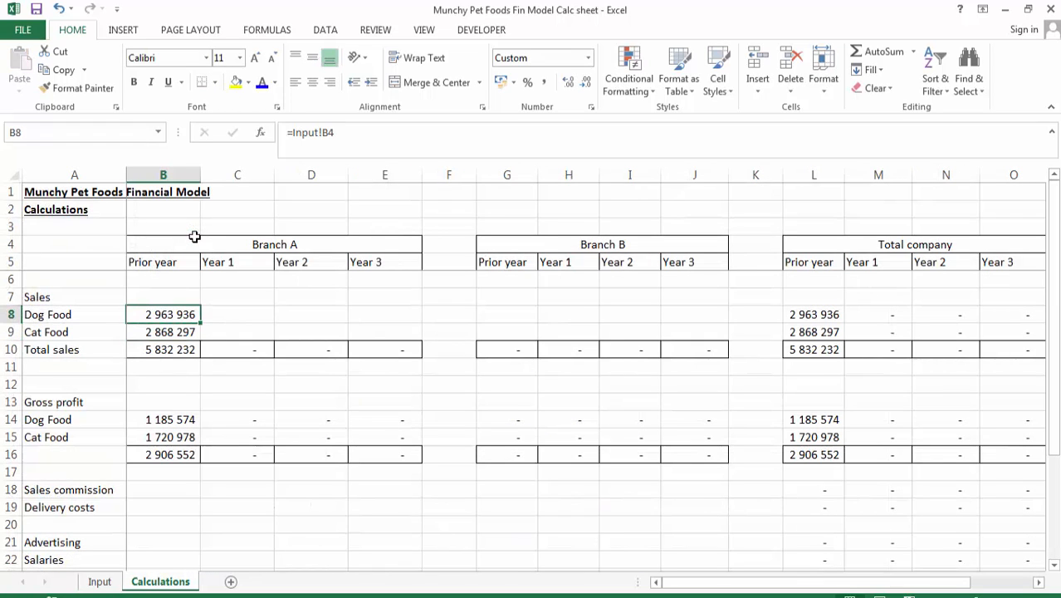
# Link Branch B's prior-year dog food sales in G8 to Input!G4 and copy the formula down to cat food in G9
pyautogui.click(512, 316)
pyautogui.write('+')
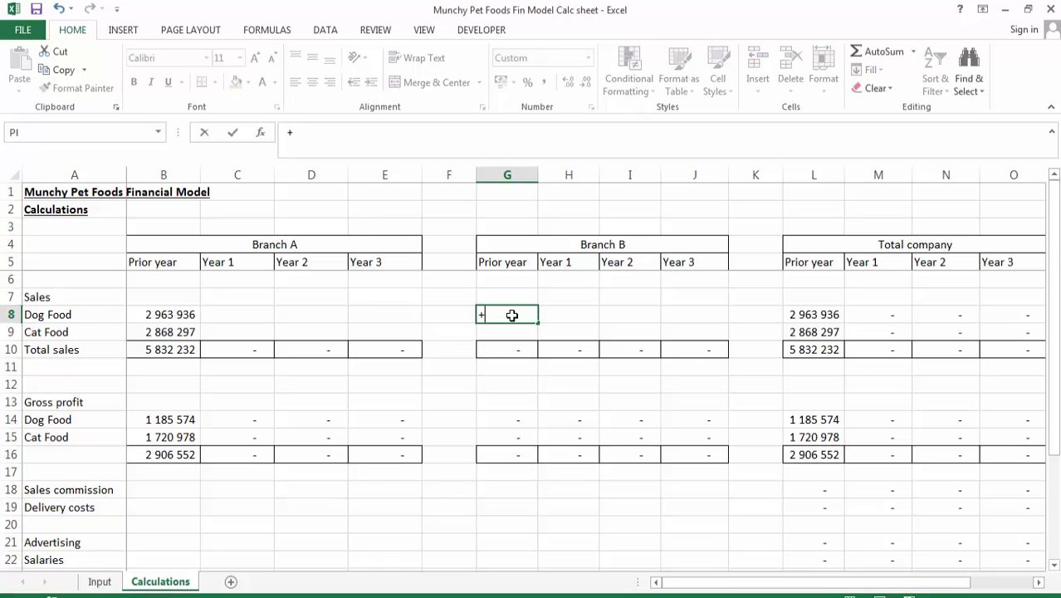
pyautogui.click(98, 579)
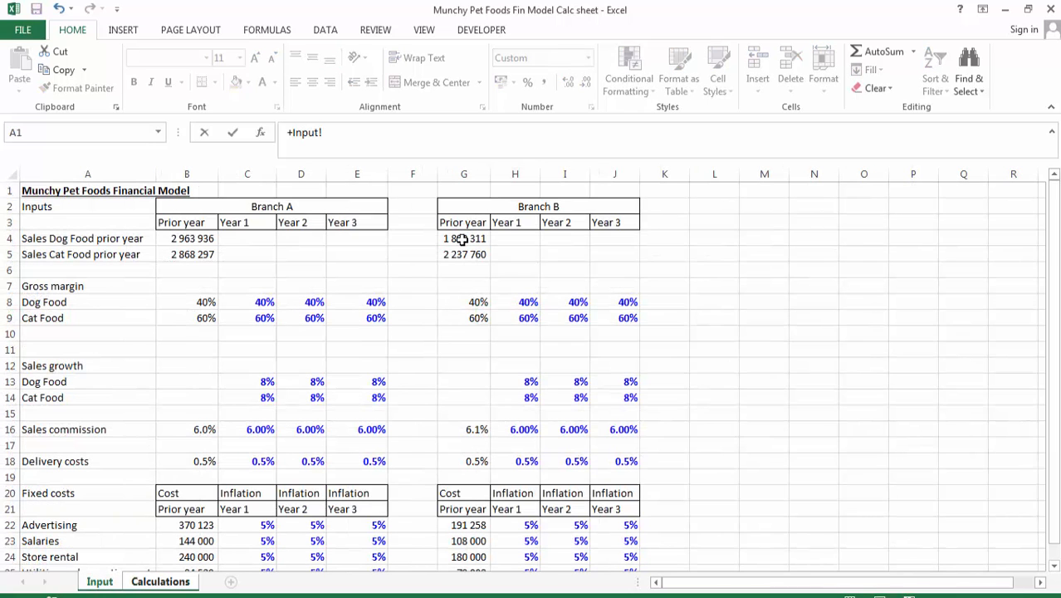
pyautogui.click(462, 238)
pyautogui.press('Return')
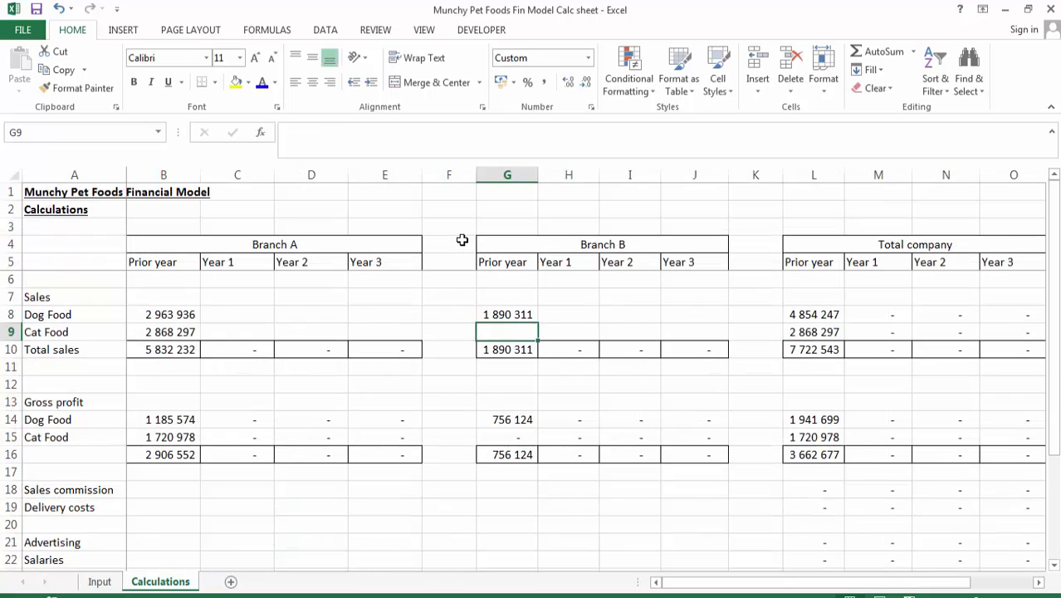
pyautogui.press('Up')
pyautogui.hotkey('ctrl', 'c')
pyautogui.press('Down')
pyautogui.hotkey('ctrl', 'v')
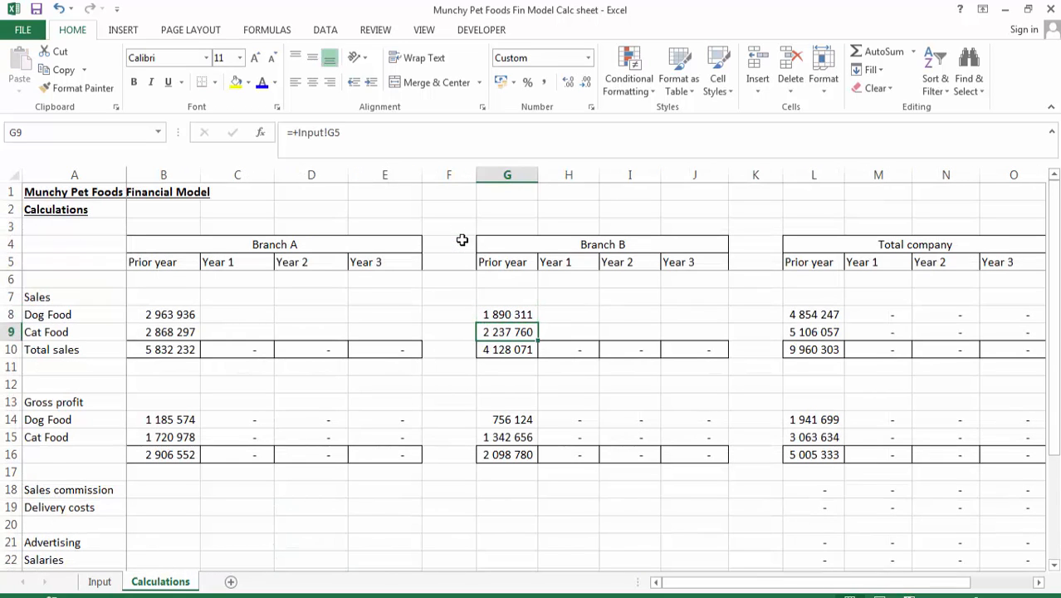
# Calculate Branch A's Year 1 dog food sales in C8 with the growth formula =B8*(100%+Input!C13)
pyautogui.click(252, 314)
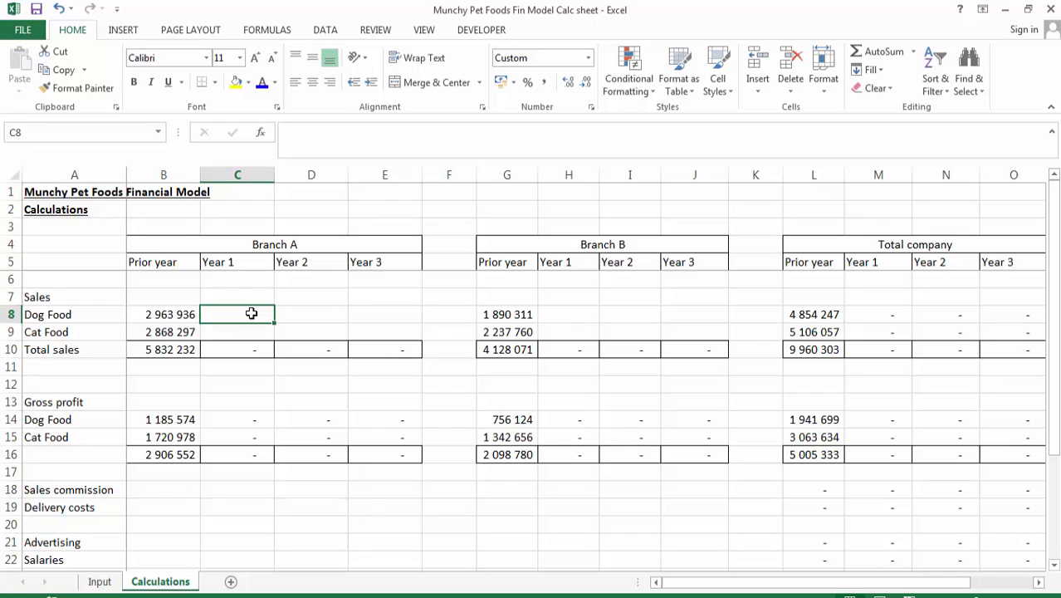
pyautogui.doubleClick(252, 313)
pyautogui.write('=')
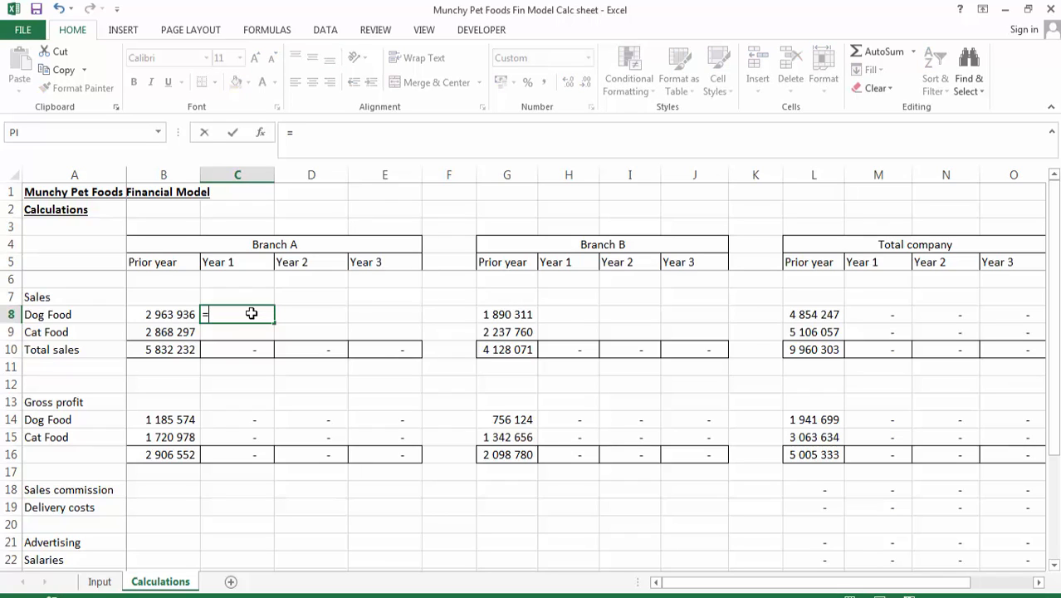
pyautogui.press('Left')
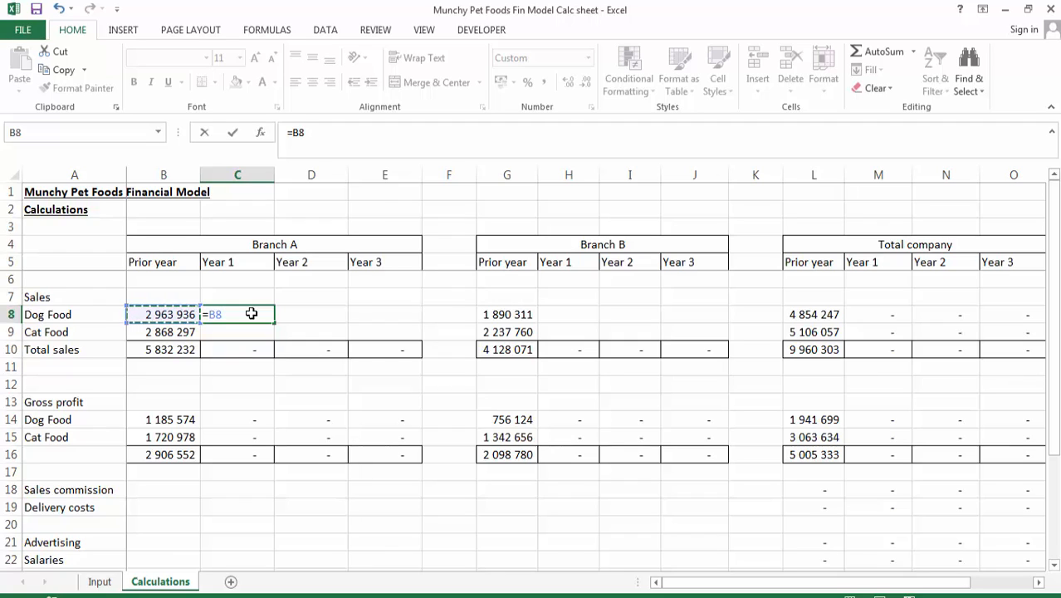
pyautogui.write('*(100')
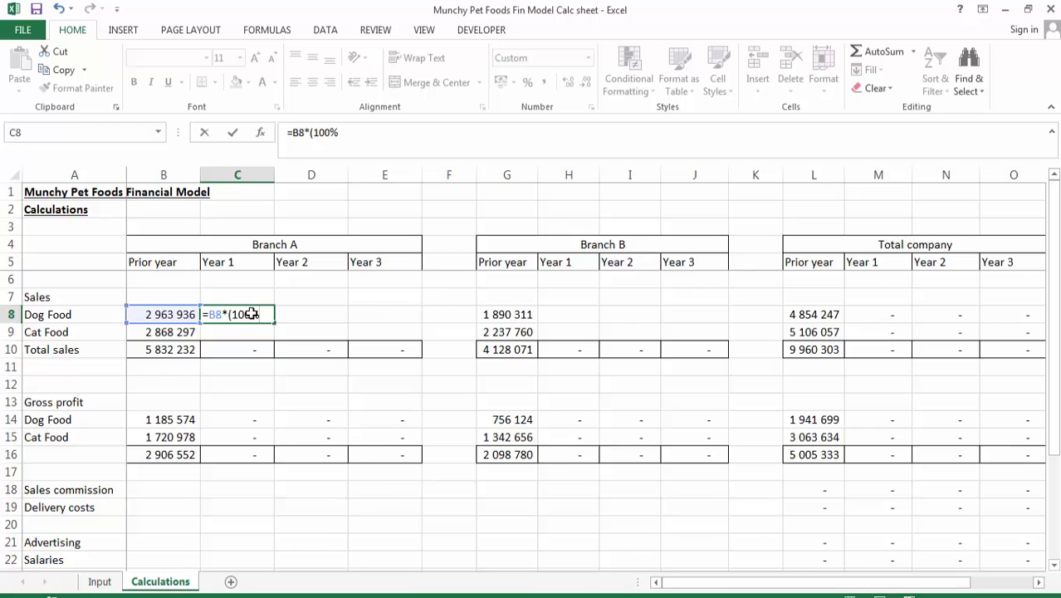
pyautogui.write('%+Input!')
pyautogui.click(100, 581)
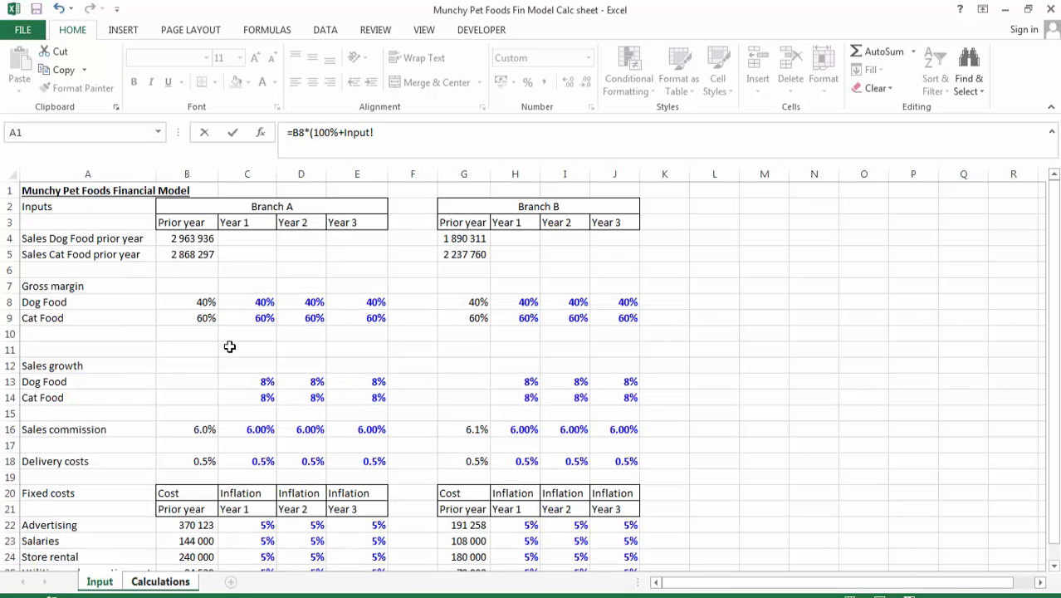
pyautogui.click(264, 383)
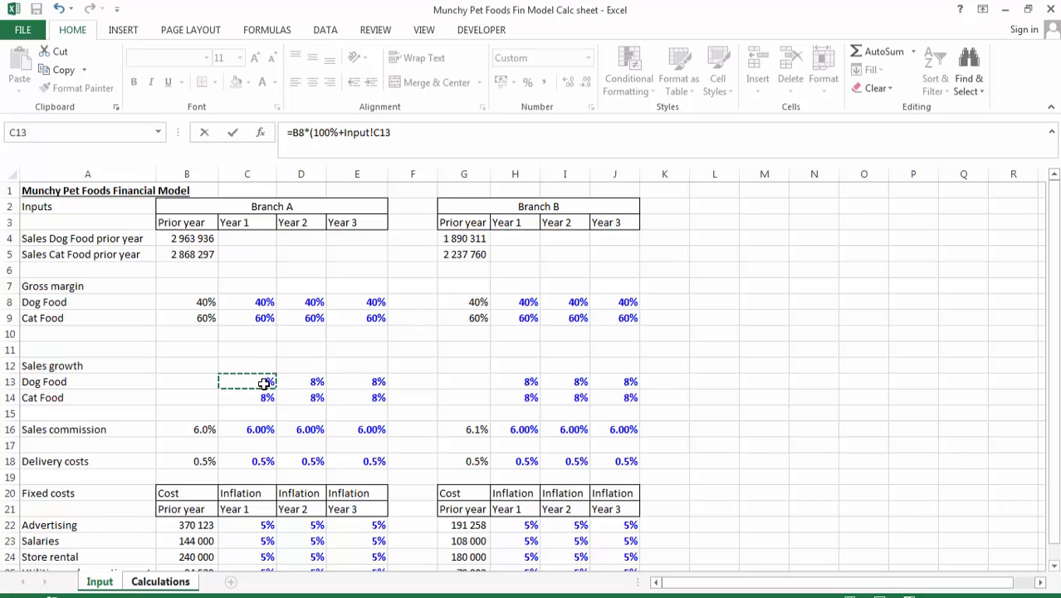
pyautogui.press('Return')
pyautogui.press('Up')
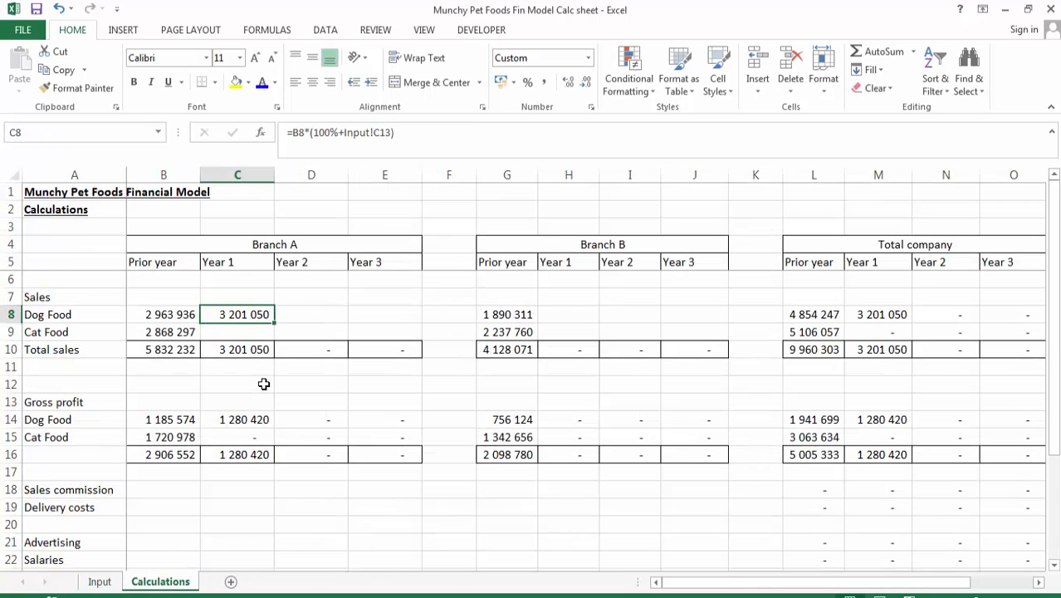
# Copy the Year 1 dog food growth formula down to Branch A's cat food sales in C9 and check its references
pyautogui.hotkey('ctrl', 'c')
pyautogui.press('Down')
pyautogui.press('Return')
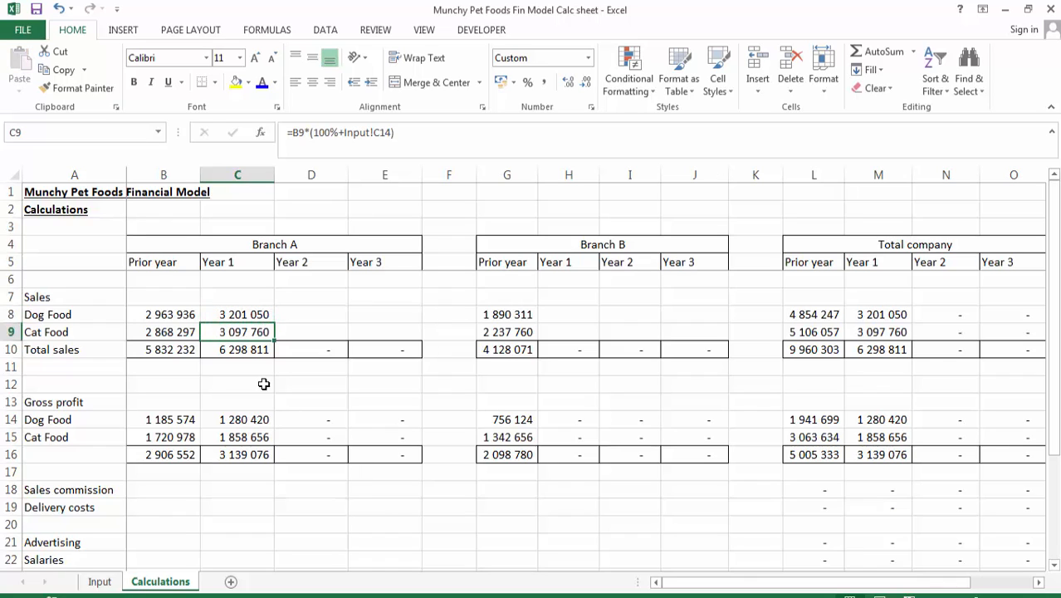
pyautogui.click(439, 150)
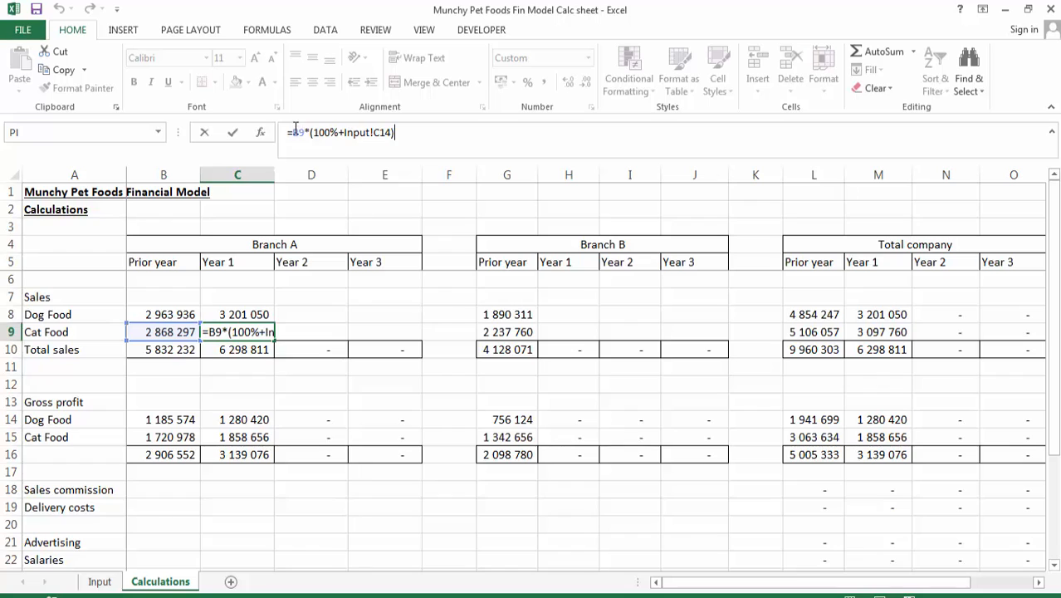
pyautogui.press('Return')
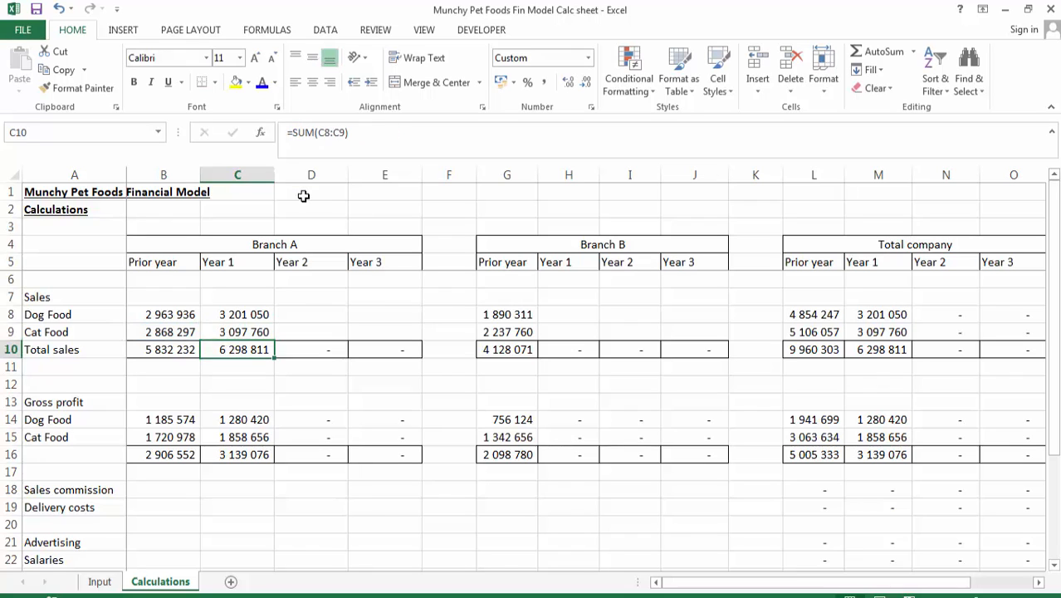
# Fill Branch A's Year 1 sales formulas in C8:C9 across Year 2 and Year 3, through column E
pyautogui.press('Up')
pyautogui.press('Up')
pyautogui.hotkey('shift', 'Down')
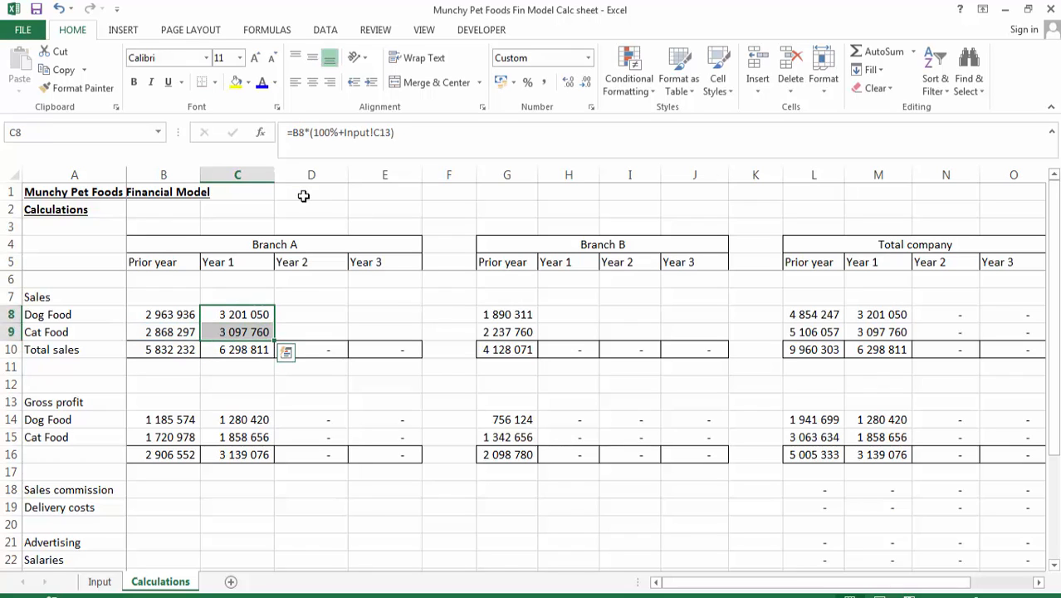
pyautogui.hotkey('shift', 'Right')
pyautogui.hotkey('shift', 'Right')
pyautogui.hotkey('ctrl', 'r')
# Calculate Branch B's Year 1 dog food sales in H8 with the growth formula =G8*(100%+Input!H13)
pyautogui.press('Right')
pyautogui.press('Right')
pyautogui.press('Right')
pyautogui.press('Right')
pyautogui.press('Right')
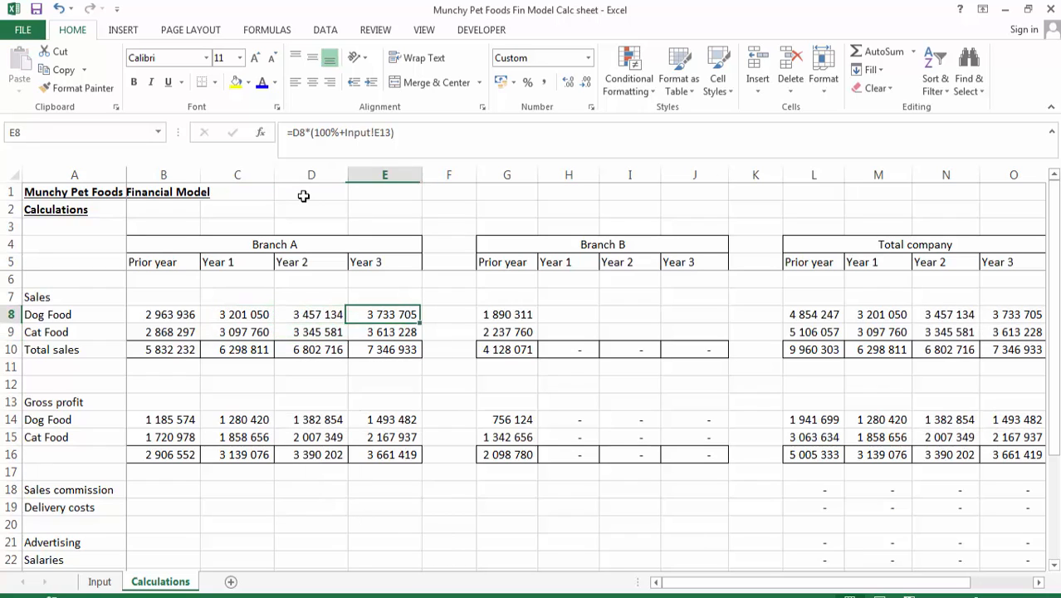
pyautogui.write('=')
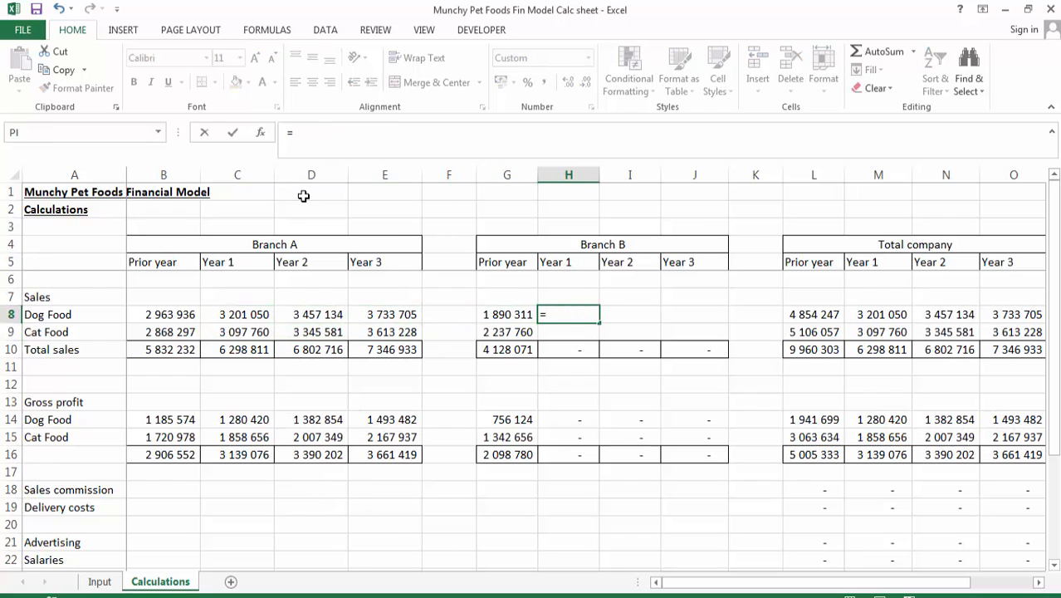
pyautogui.press('Left')
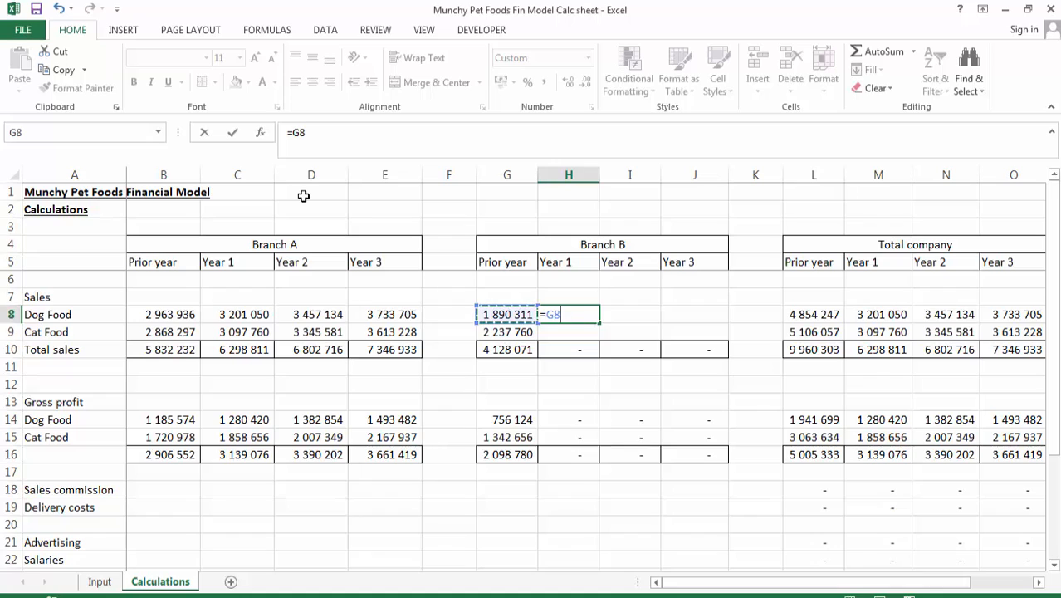
pyautogui.write('*')
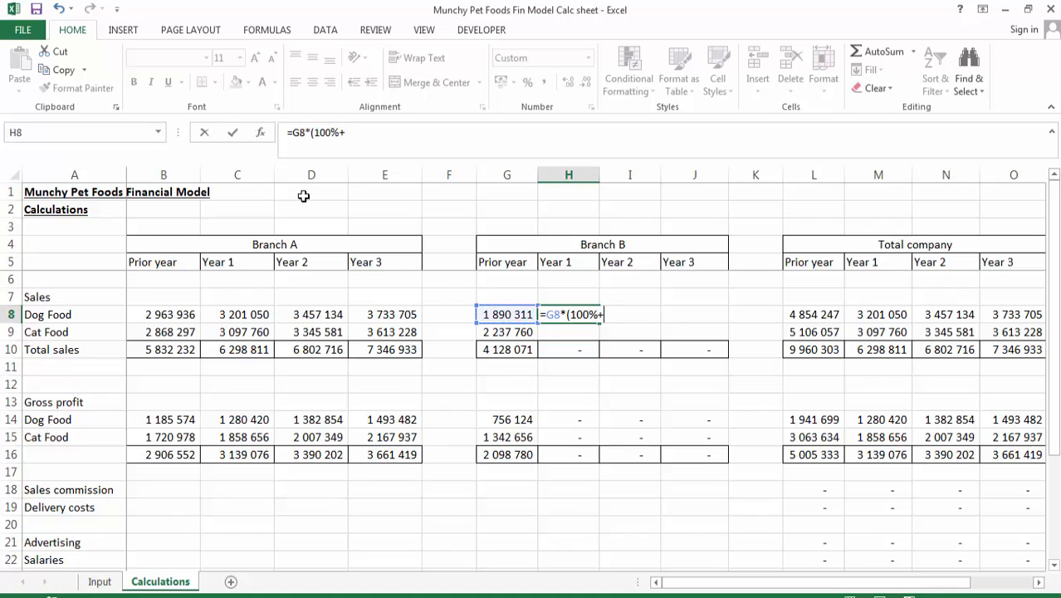
pyautogui.click(108, 581)
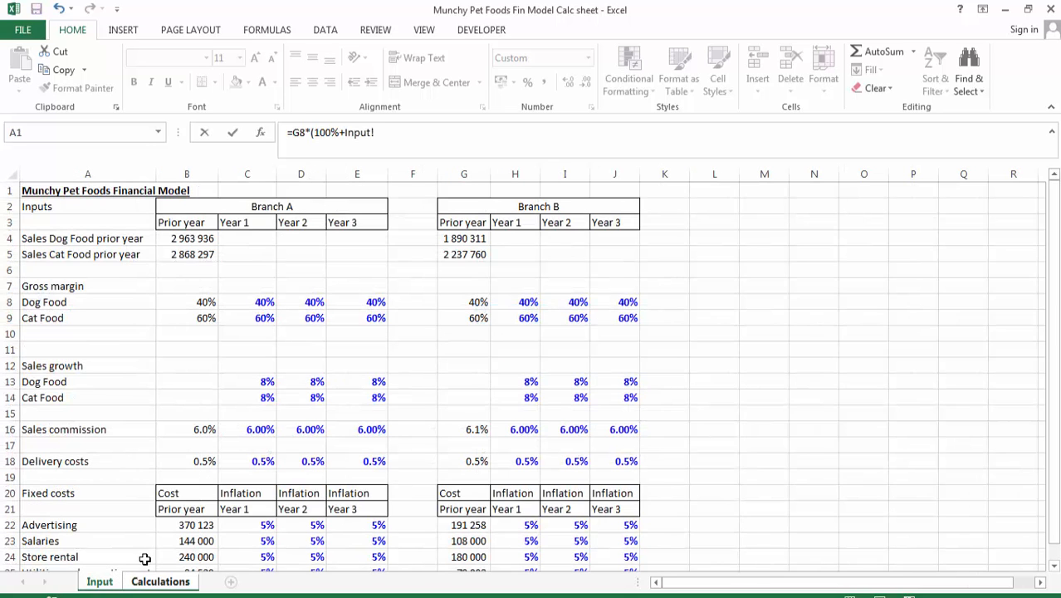
pyautogui.click(524, 379)
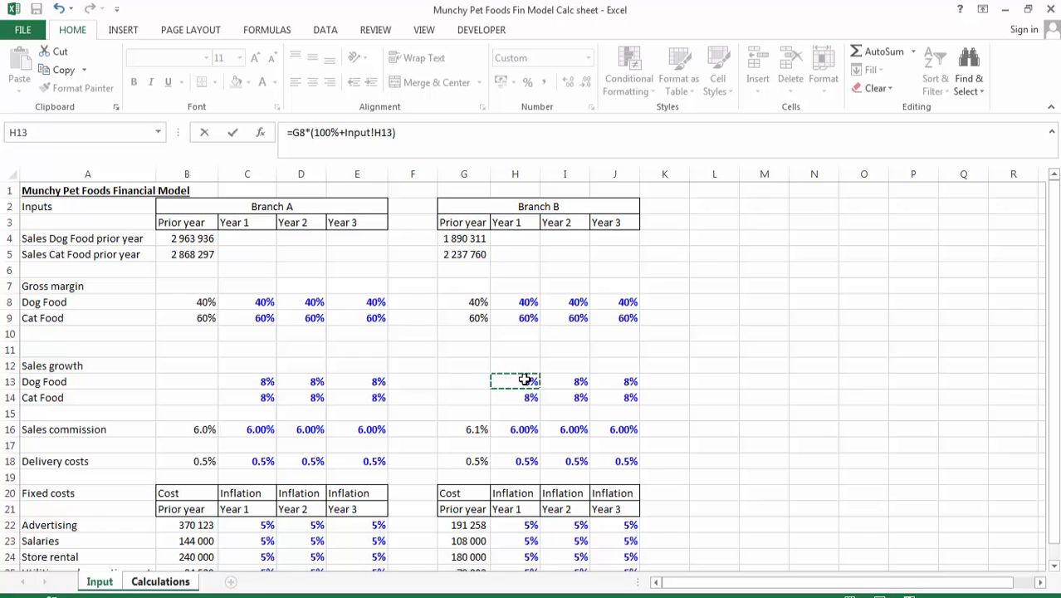
pyautogui.press('Return')
# Copy the growth formula from H8 to Branch B's dog and cat food sales for Years 1 to 3, H8:J9
pyautogui.press('Up')
pyautogui.hotkey('ctrl', 'c')
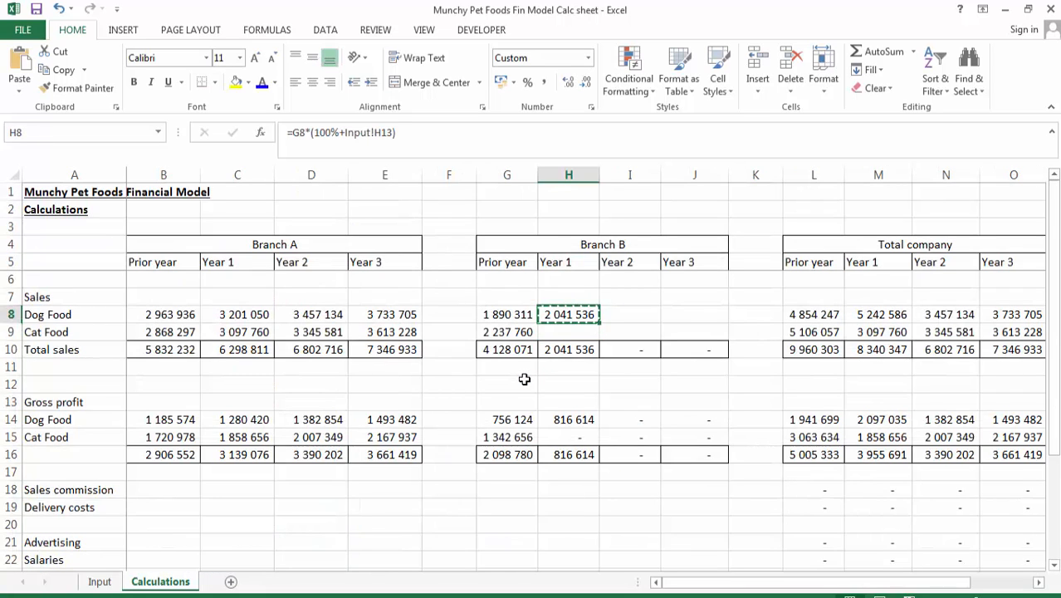
pyautogui.hotkey('shift', 'Down')
pyautogui.hotkey('ctrl', 'v')
pyautogui.hotkey('shift', 'Right')
pyautogui.hotkey('shift', 'Right')
pyautogui.hotkey('ctrl', 'v')
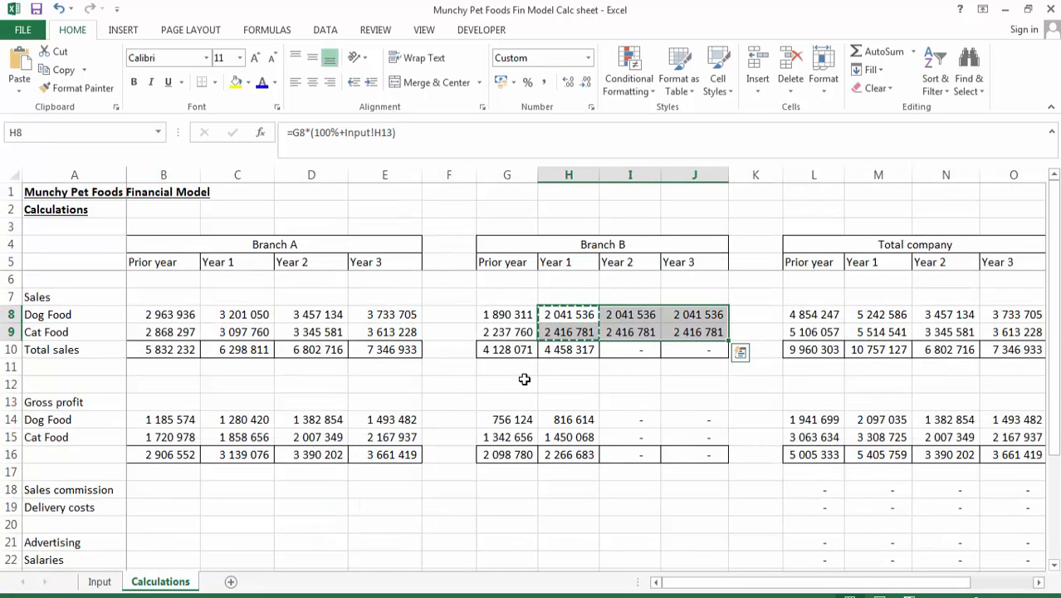
# Calculate Branch A's prior-year dog food gross profit in B14 with the formula =B8*Input!B8
pyautogui.press('Down')
pyautogui.press('Down')
pyautogui.press('Down')
pyautogui.press('Down')
pyautogui.press('Down')
pyautogui.press('Down')
pyautogui.press('Left')
pyautogui.hotkey('ctrl', 'Left')
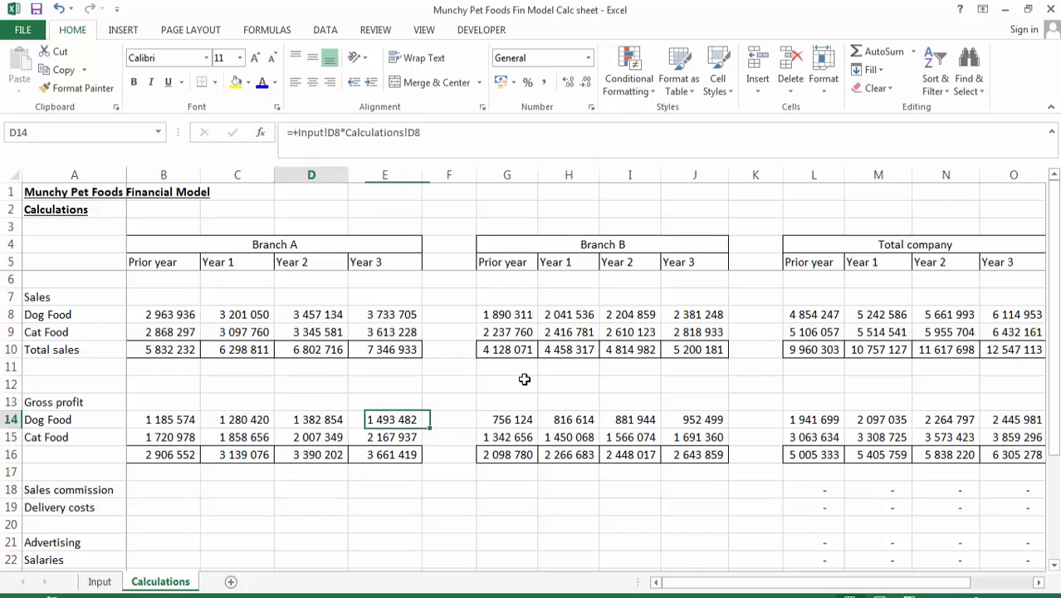
pyautogui.press('Home')
pyautogui.press('Right')
pyautogui.write('=')
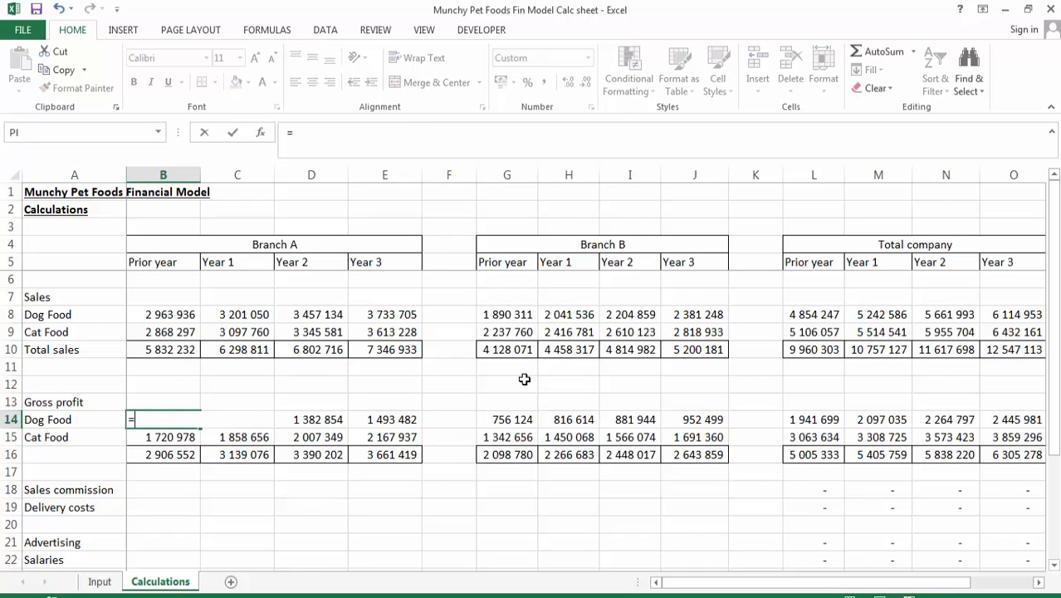
pyautogui.click(162, 313)
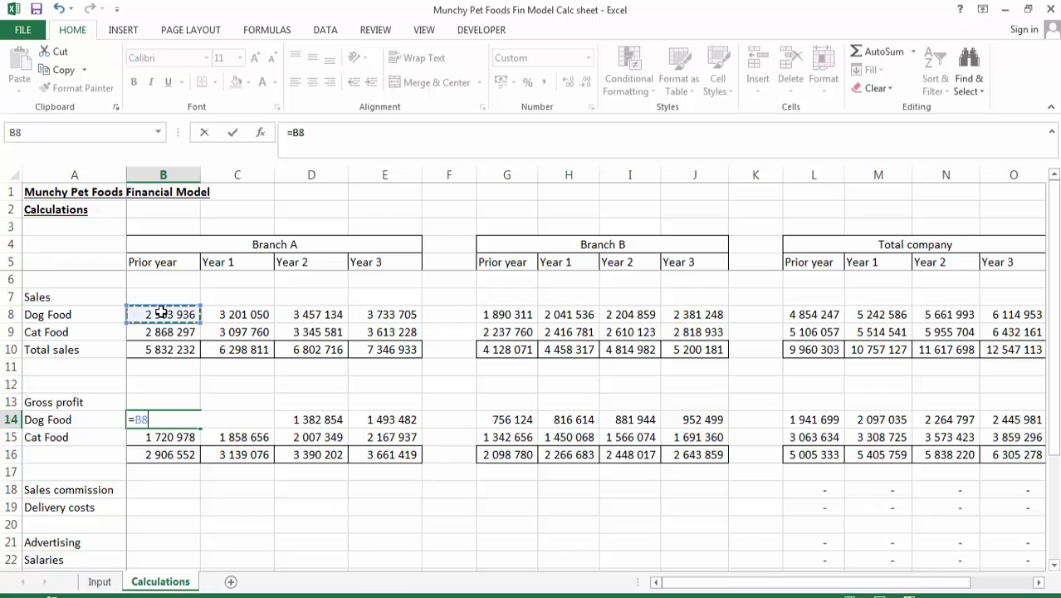
pyautogui.write('*')
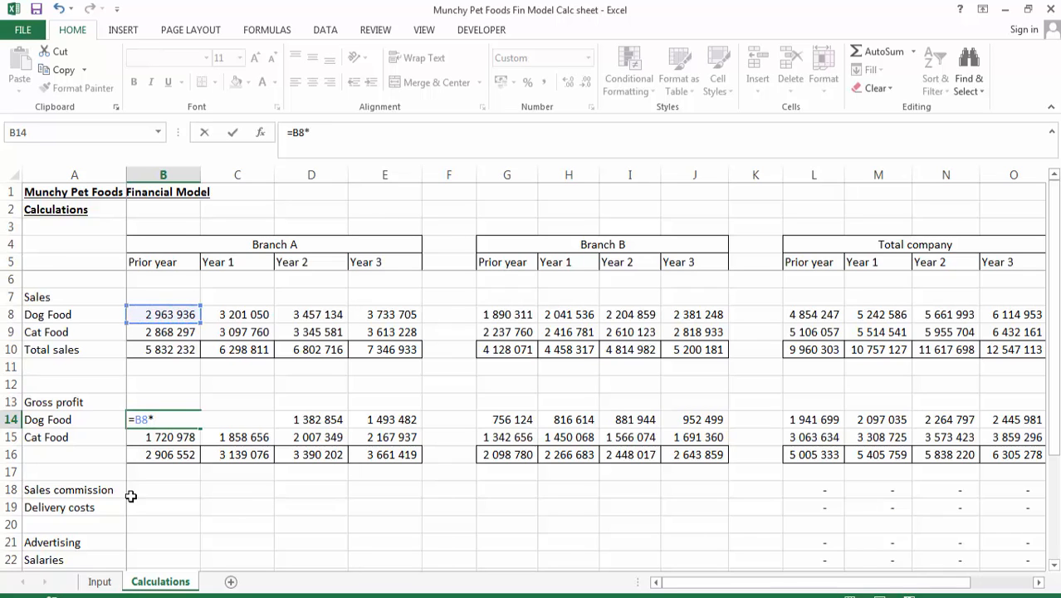
pyautogui.click(101, 584)
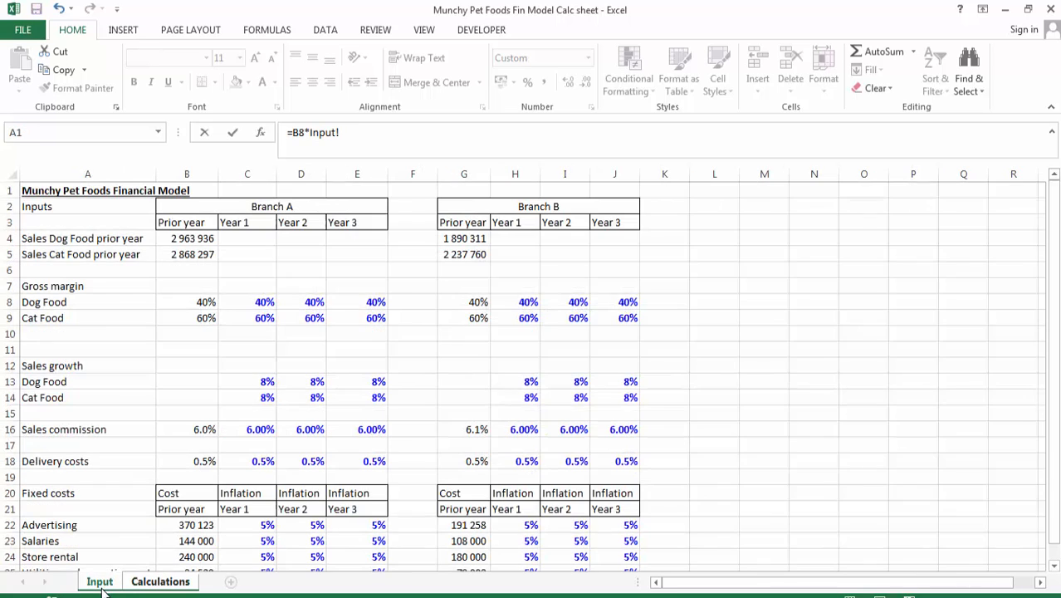
pyautogui.click(186, 302)
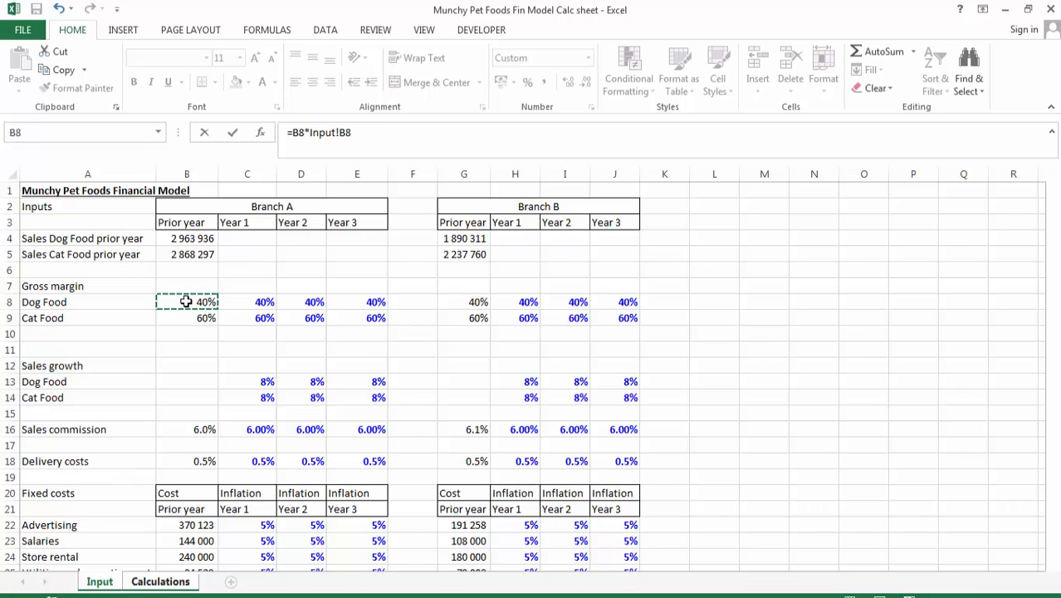
pyautogui.press('Return')
pyautogui.press('Up')
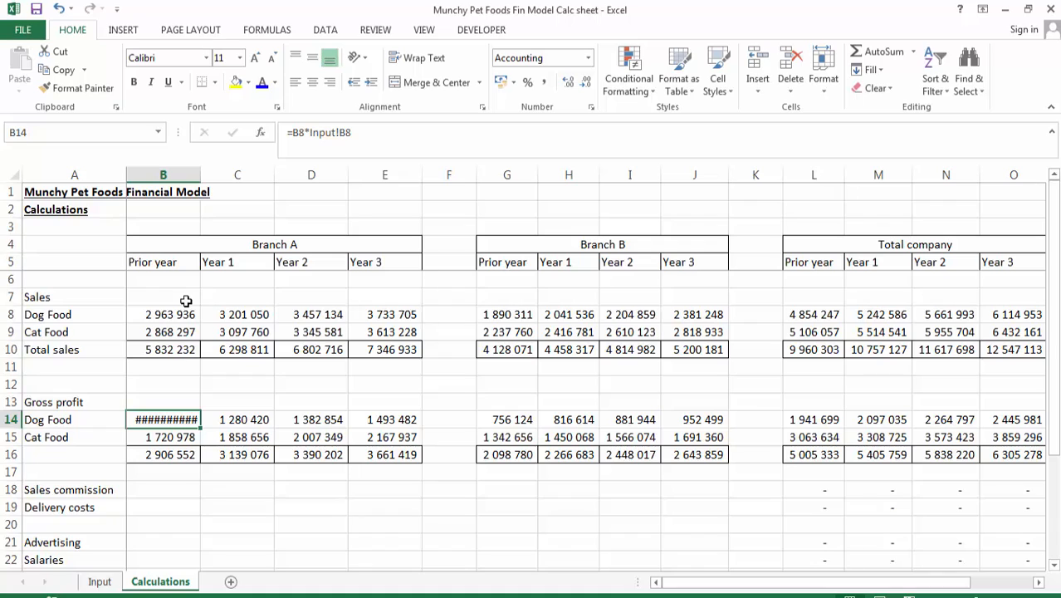
# Show Branch A's prior-year dog food gross profit in B14 without decimals and copy its formula to cat food in B15
pyautogui.click(586, 83)
pyautogui.hotkey('ctrl', 'c')
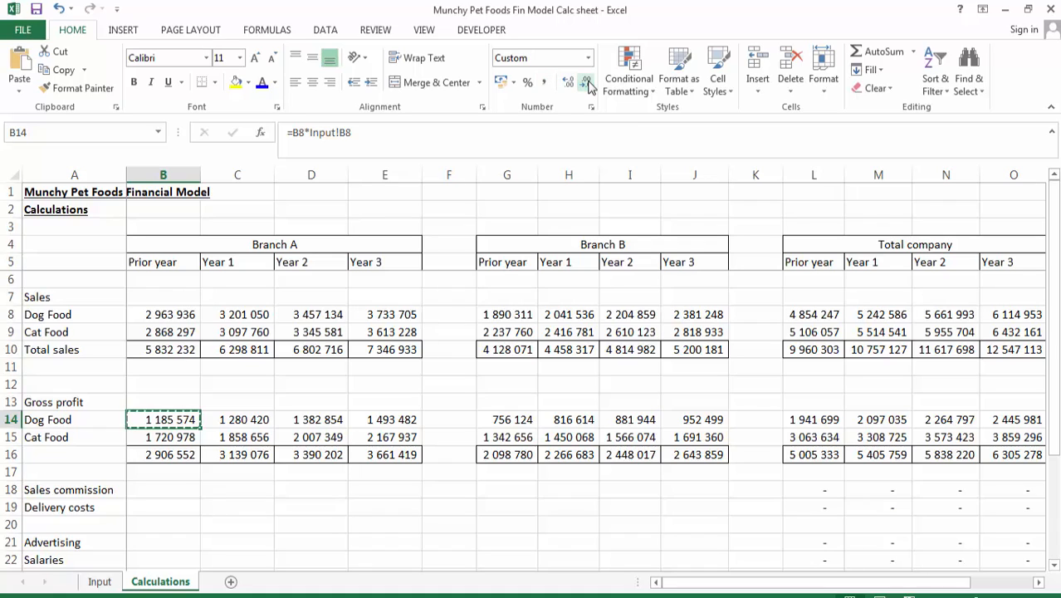
pyautogui.press('Down')
pyautogui.press('Return')
# Copy Branch A's prior-year gross profit formulas in B14:B15 across Years 1 to 3, through column E
pyautogui.press('Up')
pyautogui.hotkey('shift', 'Down')
pyautogui.hotkey('ctrl', 'c')
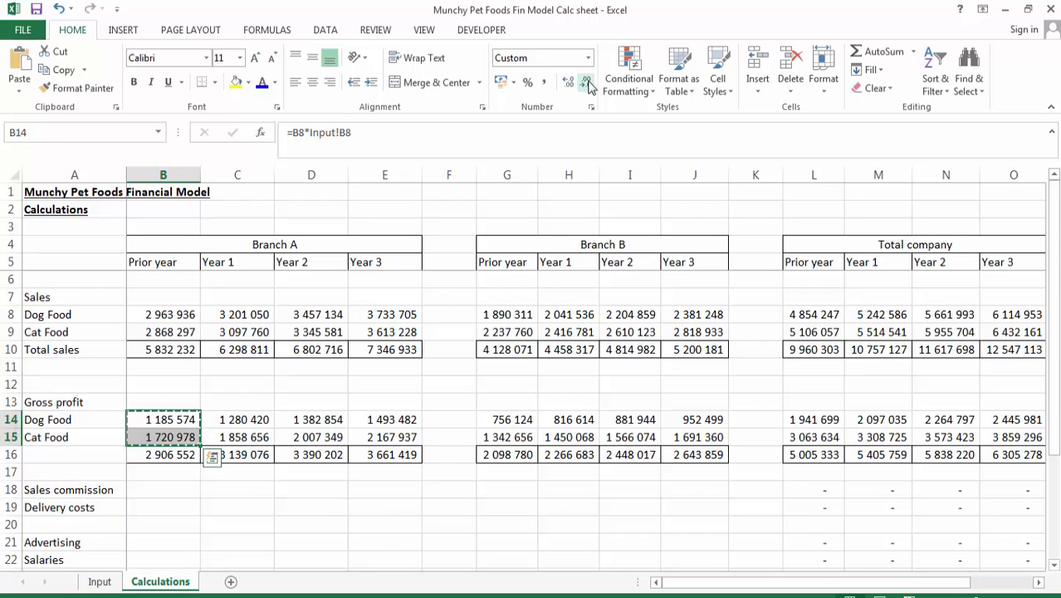
pyautogui.hotkey('shift', 'Right')
pyautogui.hotkey('shift', 'Right')
pyautogui.hotkey('shift', 'Right')
pyautogui.press('Return')
pyautogui.press('Right')
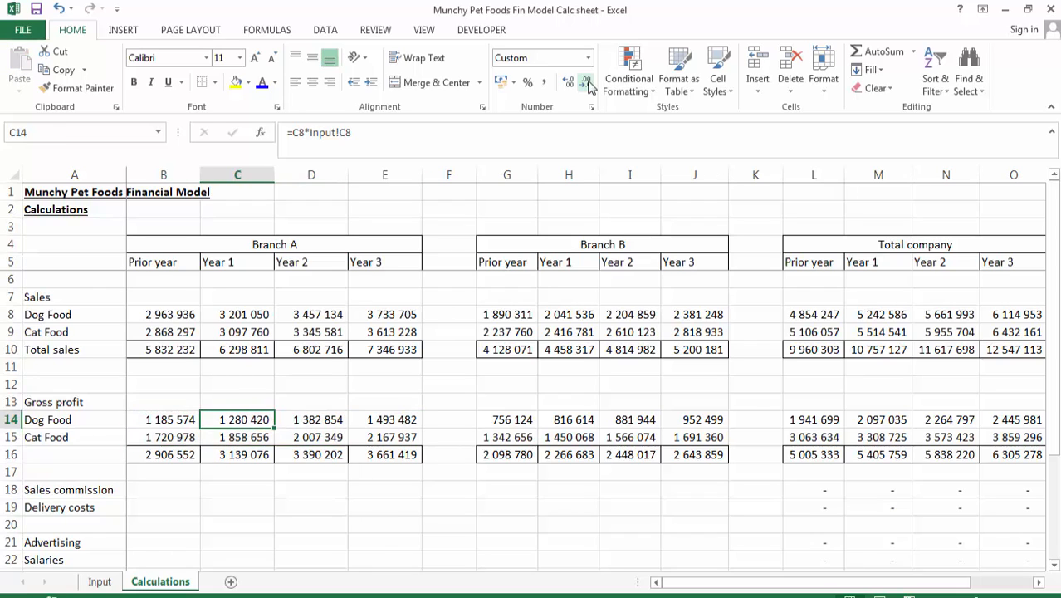
pyautogui.press('Right')
pyautogui.press('Down')
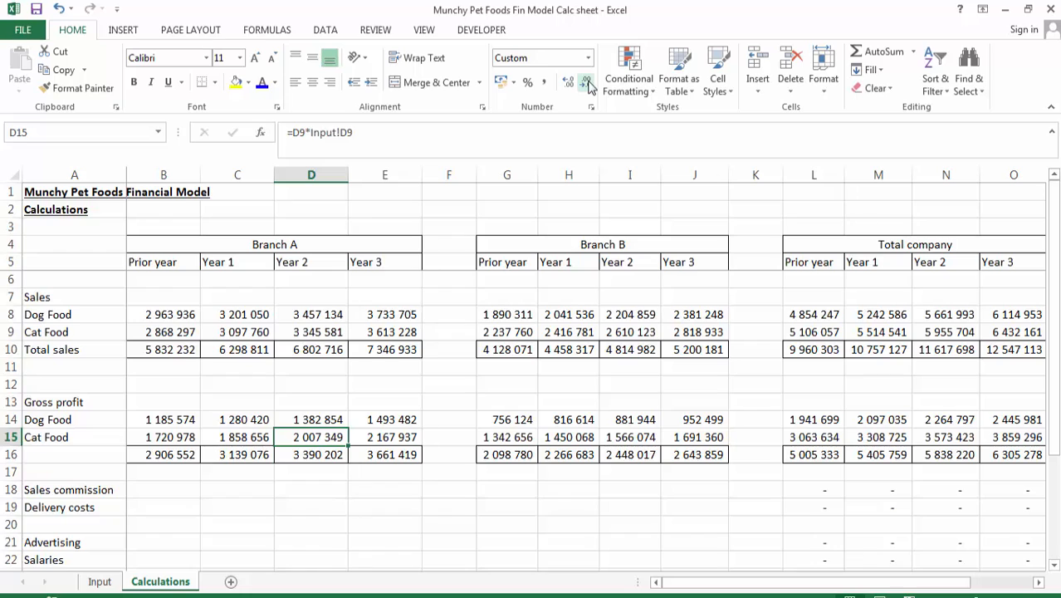
# Calculate Branch B's prior-year dog food gross profit in G14 with the formula =G8*Input!G8
pyautogui.press('Right')
pyautogui.press('Right')
pyautogui.press('Right')
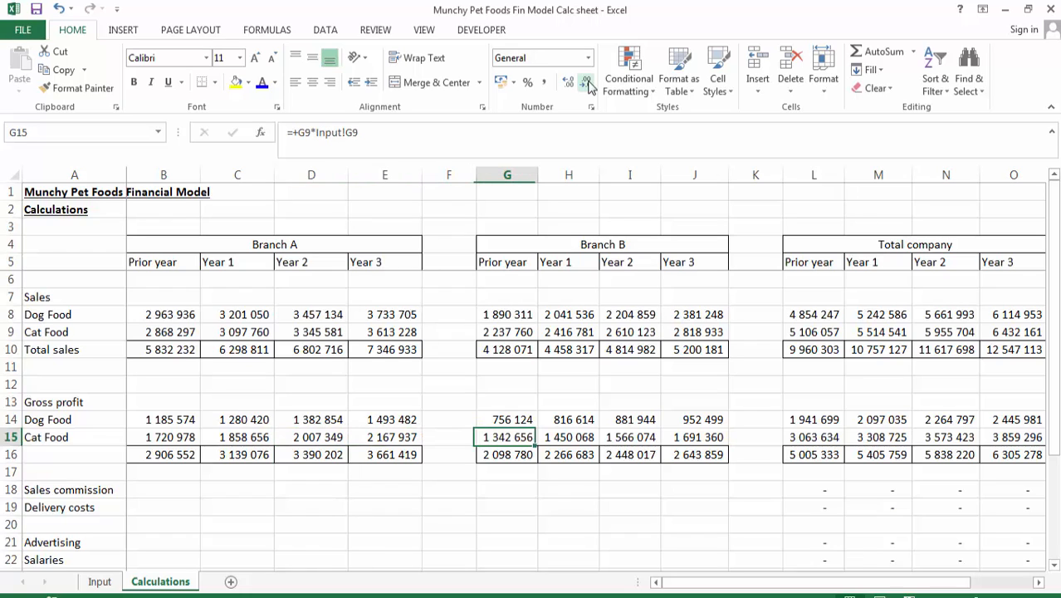
pyautogui.press('Up')
pyautogui.write('=')
pyautogui.press('Up')
pyautogui.press('Up')
pyautogui.press('Up')
pyautogui.press('Up')
pyautogui.press('Up')
pyautogui.press('Up')
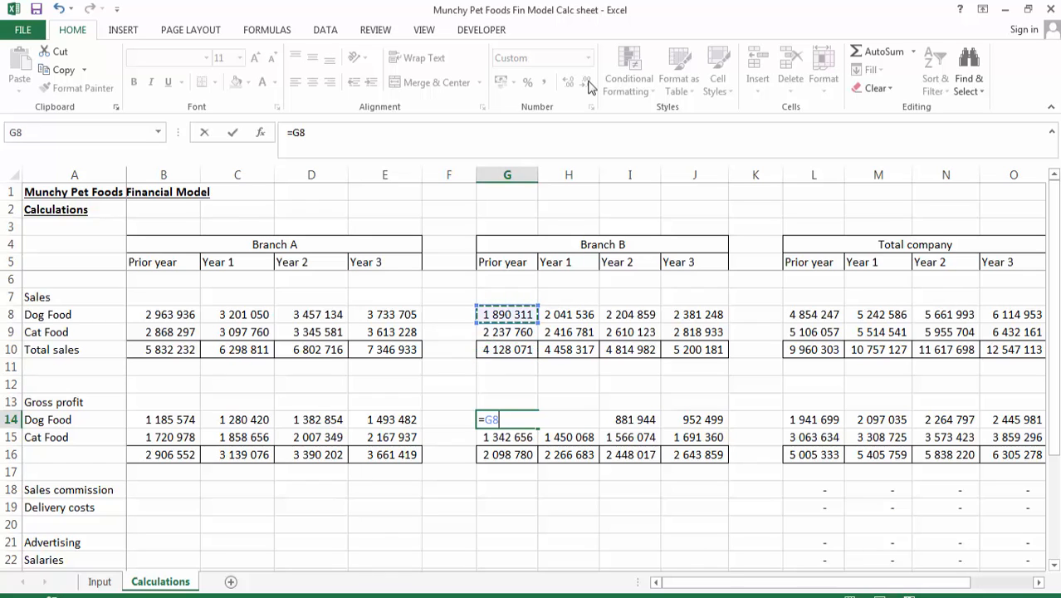
pyautogui.write('*')
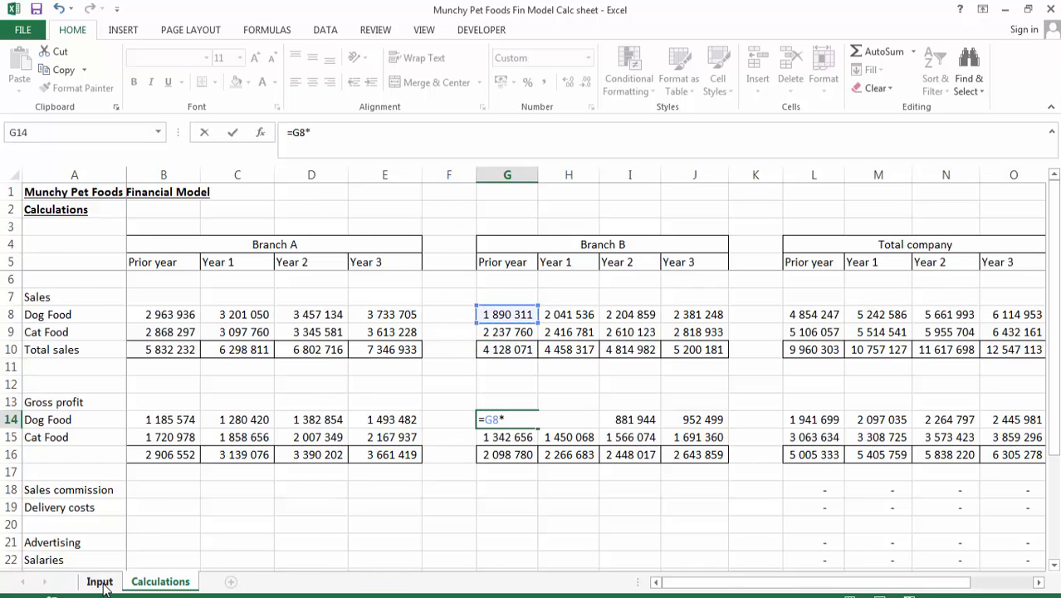
pyautogui.click(100, 583)
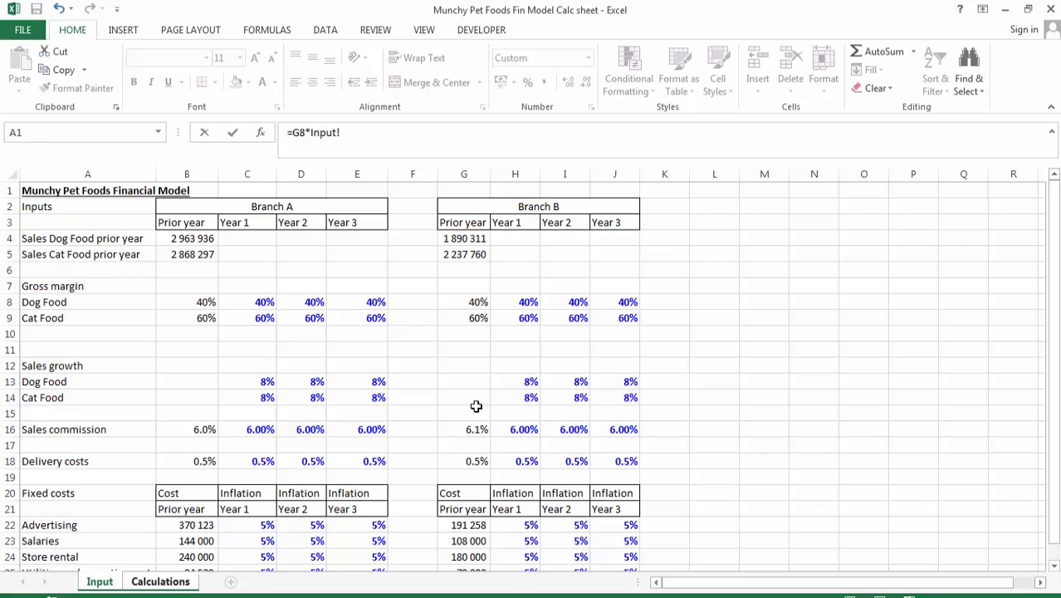
pyautogui.click(477, 304)
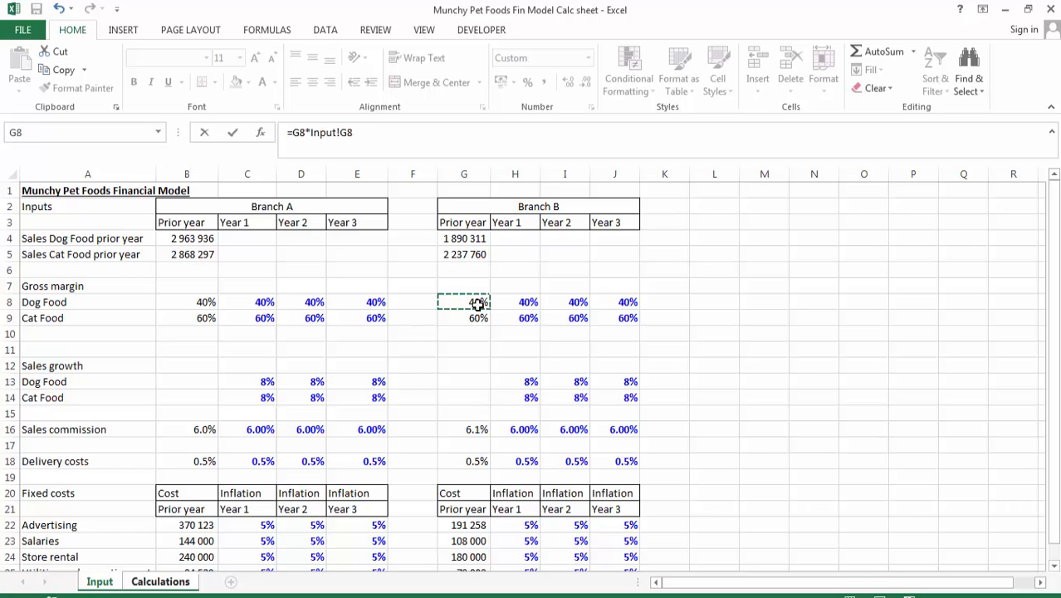
pyautogui.press('Return')
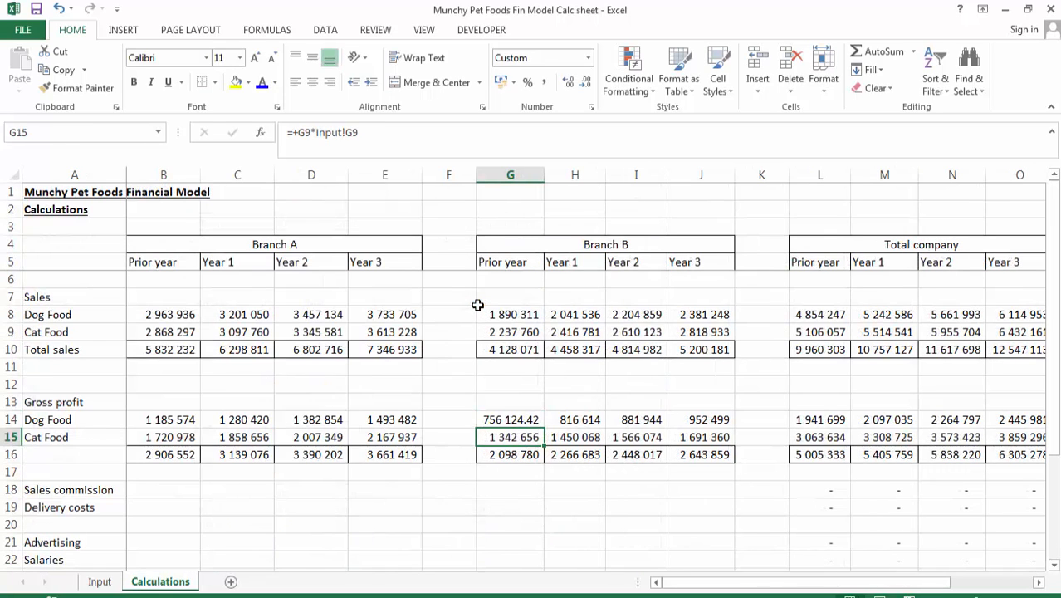
# Show Branch B's dog food gross profit in G14 without decimals and copy its formula to cat food in G15
pyautogui.press('Up')
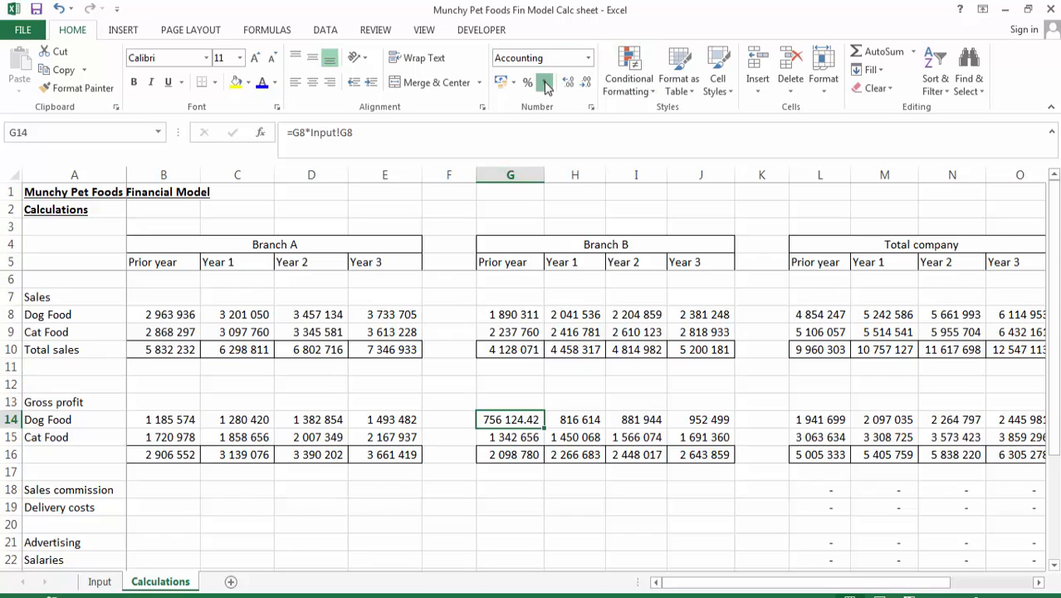
pyautogui.click(586, 83)
pyautogui.click(585, 83)
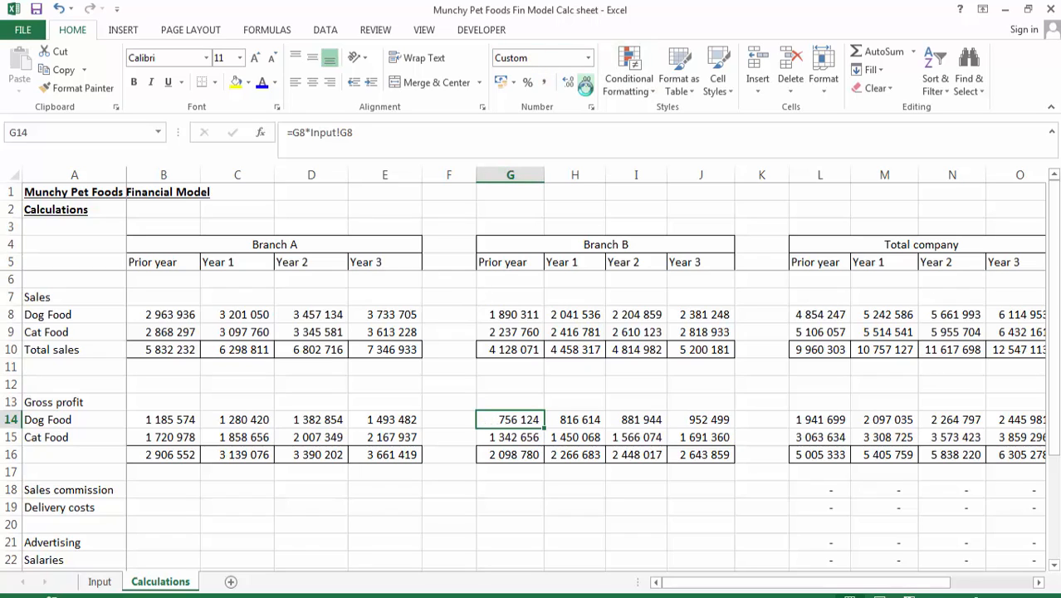
pyautogui.hotkey('ctrl', 'c')
pyautogui.press('Down')
pyautogui.press('Return')
# Copy Branch B's prior-year gross profit formulas in G14:G15 across Years 1 to 3, through column J
pyautogui.press('Up')
pyautogui.hotkey('shift', 'Down')
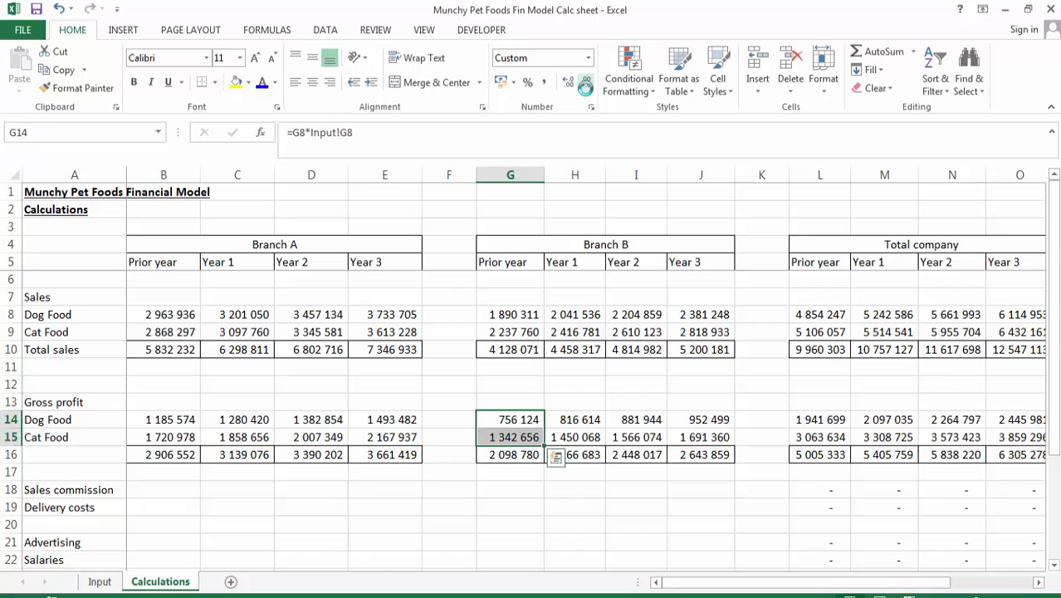
pyautogui.hotkey('ctrl', 'c')
pyautogui.hotkey('shift', 'Right')
pyautogui.hotkey('shift', 'Right')
pyautogui.hotkey('shift', 'Right')
pyautogui.press('Return')
pyautogui.press('Down')
pyautogui.press('Right')
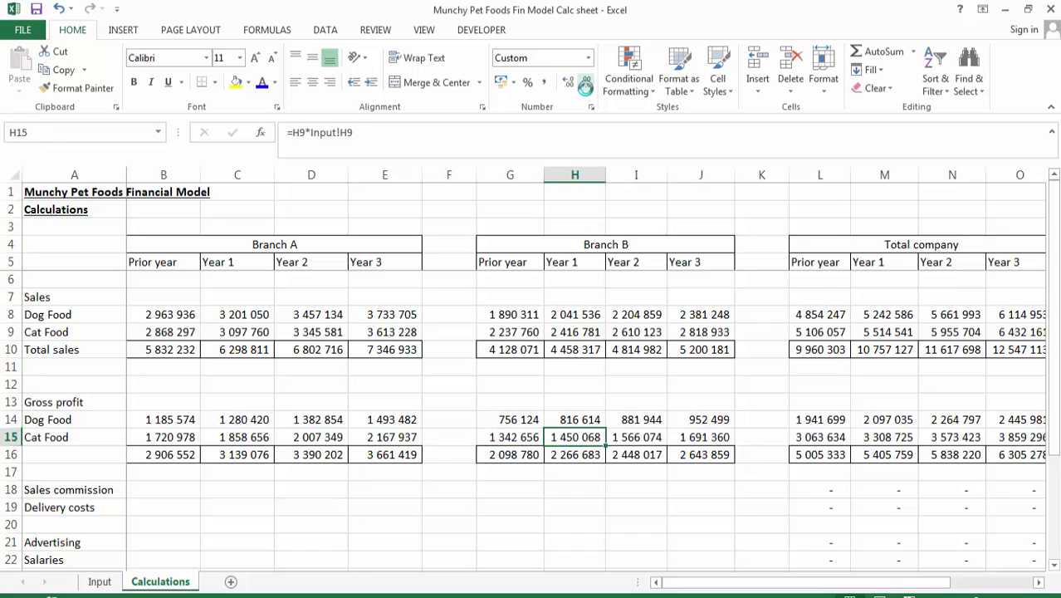
# Examine which branch cells feed the total company's prior-year dog food gross profit formula in L14
pyautogui.press('Right')
pyautogui.press('Right')
pyautogui.press('Right')
pyautogui.press('Right')
pyautogui.press('Right')
pyautogui.press('Right')
pyautogui.press('Right')
pyautogui.press('Right')
pyautogui.press('Left')
pyautogui.press('Left')
pyautogui.press('Left')
pyautogui.press('Left')
pyautogui.press('Up')
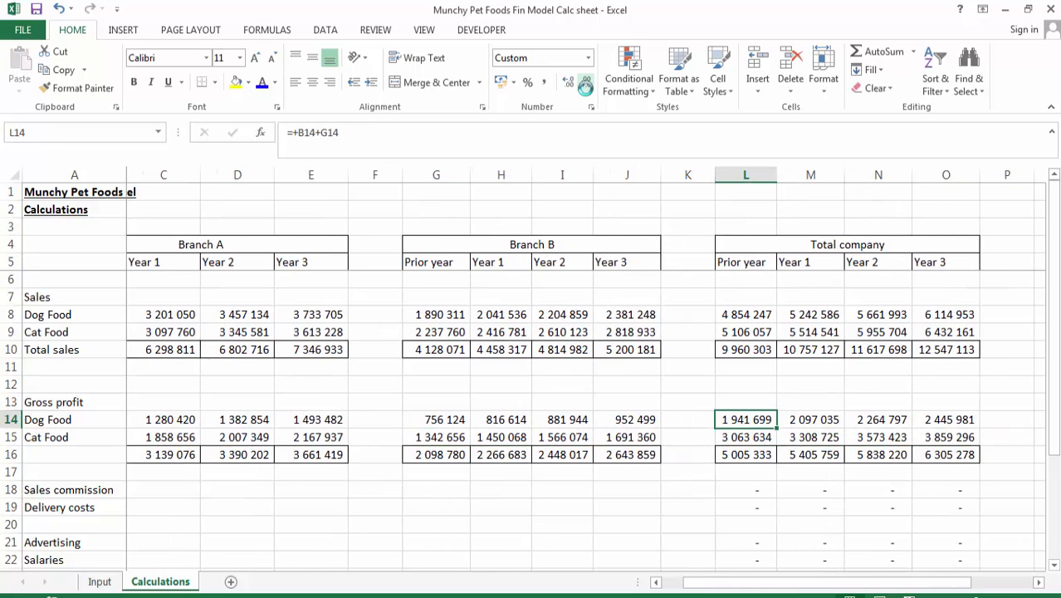
pyautogui.click(369, 129)
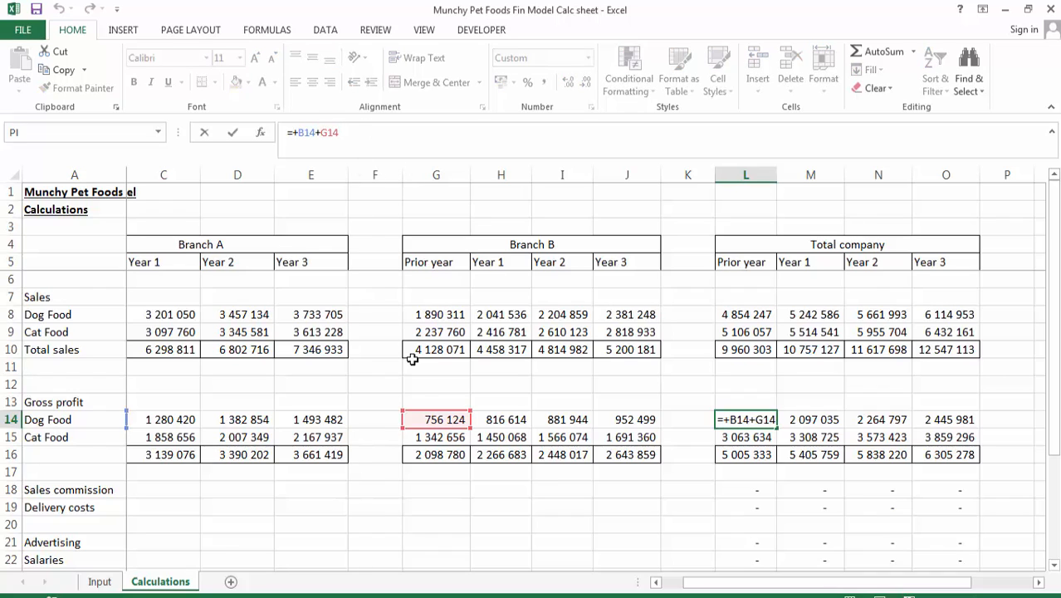
pyautogui.moveTo(712, 580)
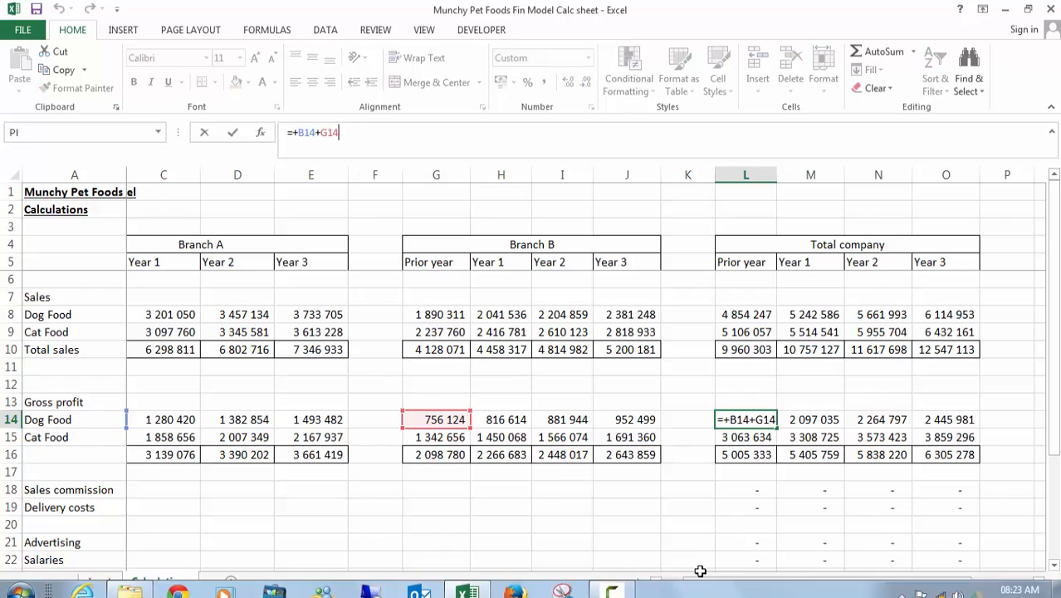
pyautogui.moveTo(704, 582); pyautogui.dragTo(663, 581)
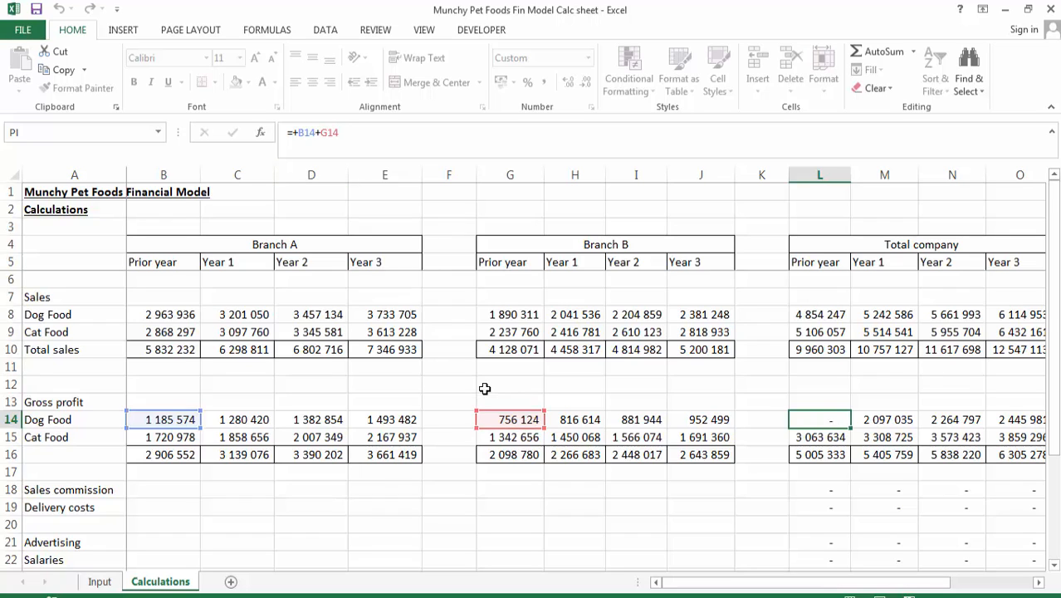
pyautogui.press('Return')
# Calculate Branch A's prior-year sales commission in B18 with the formula =B10*Input!B16
pyautogui.press('Down')
pyautogui.press('Down')
pyautogui.press('Down')
pyautogui.press('Left')
pyautogui.press('Left')
pyautogui.press('Left')
pyautogui.press('Left')
pyautogui.press('Left')
pyautogui.press('Left')
pyautogui.press('Left')
pyautogui.press('Left')
pyautogui.press('Left')
pyautogui.press('Left')
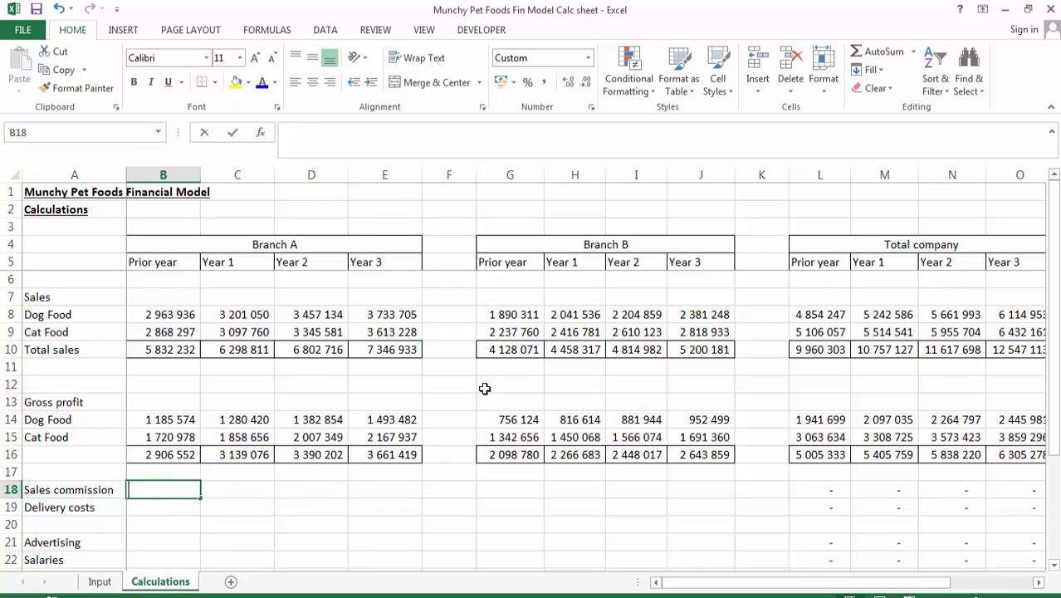
pyautogui.write('=')
pyautogui.press('Up')
pyautogui.press('Up')
pyautogui.press('Up')
pyautogui.press('Up')
pyautogui.press('Up')
pyautogui.press('Up')
pyautogui.press('Up')
pyautogui.press('Up')
pyautogui.press('Up')
pyautogui.press('Up')
pyautogui.press('Up')
pyautogui.press('Up')
pyautogui.press('Up')
pyautogui.press('Up')
pyautogui.press('Up')
pyautogui.press('Up')
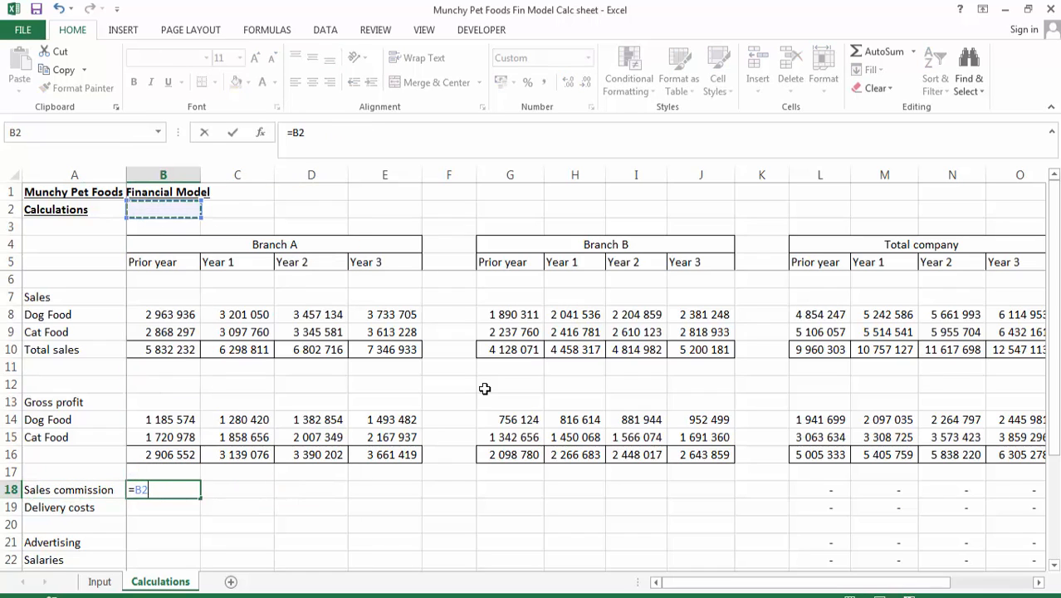
pyautogui.press('Down')
pyautogui.press('Down')
pyautogui.press('Down')
pyautogui.press('Down')
pyautogui.press('Down')
pyautogui.press('Down')
pyautogui.press('Down')
pyautogui.press('Down')
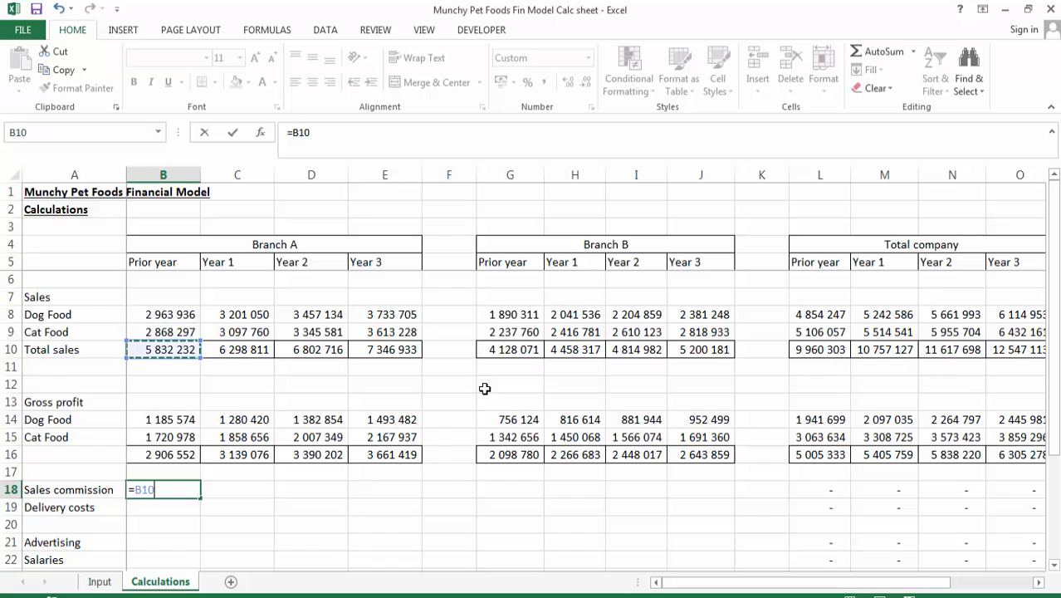
pyautogui.write('*')
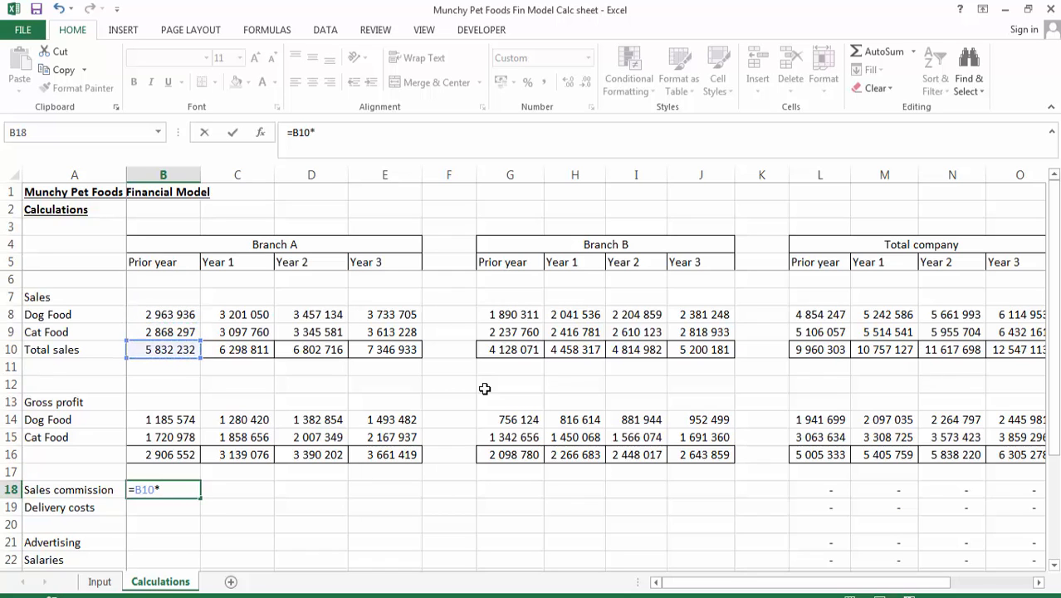
pyautogui.click(101, 583)
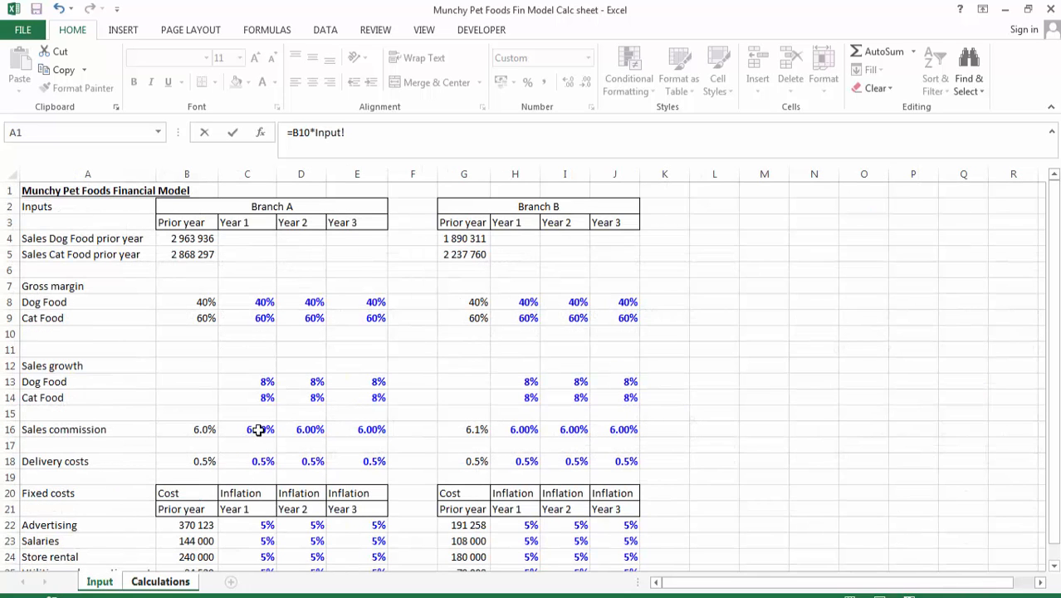
pyautogui.click(201, 427)
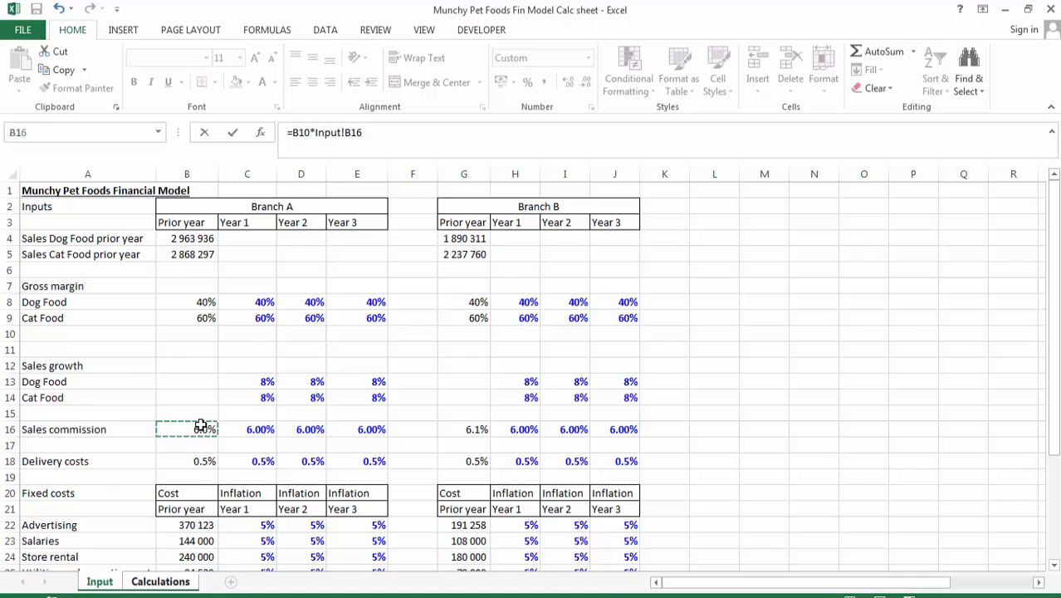
pyautogui.press('Return')
# Show Branch A's sales commission in B18 without decimals and copy its formula across Years 1 to 3, C18:E18
pyautogui.press('Up')
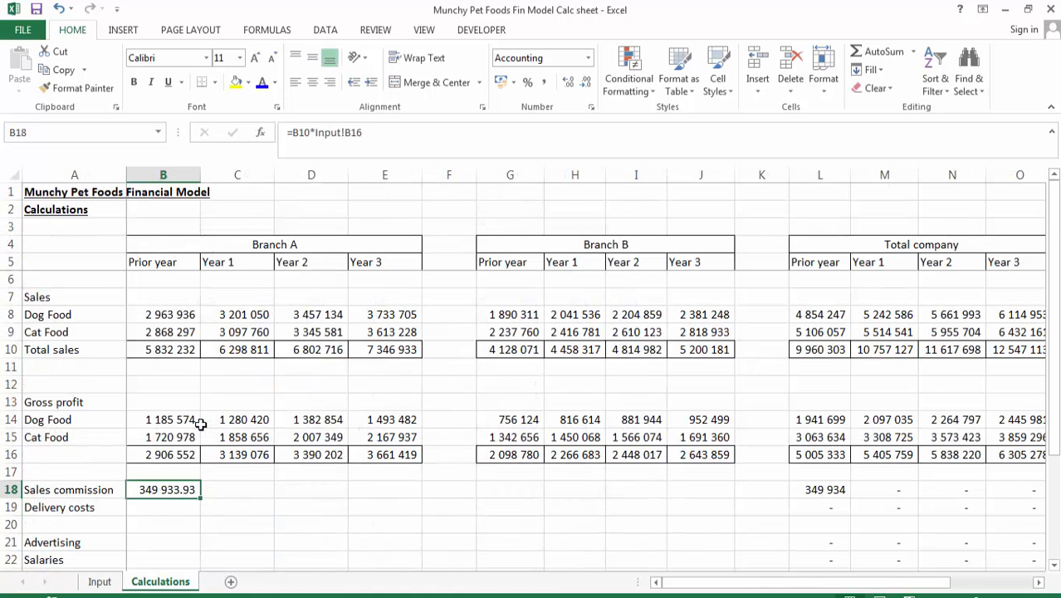
pyautogui.click(587, 82)
pyautogui.click(587, 82)
pyautogui.hotkey('ctrl', 'c')
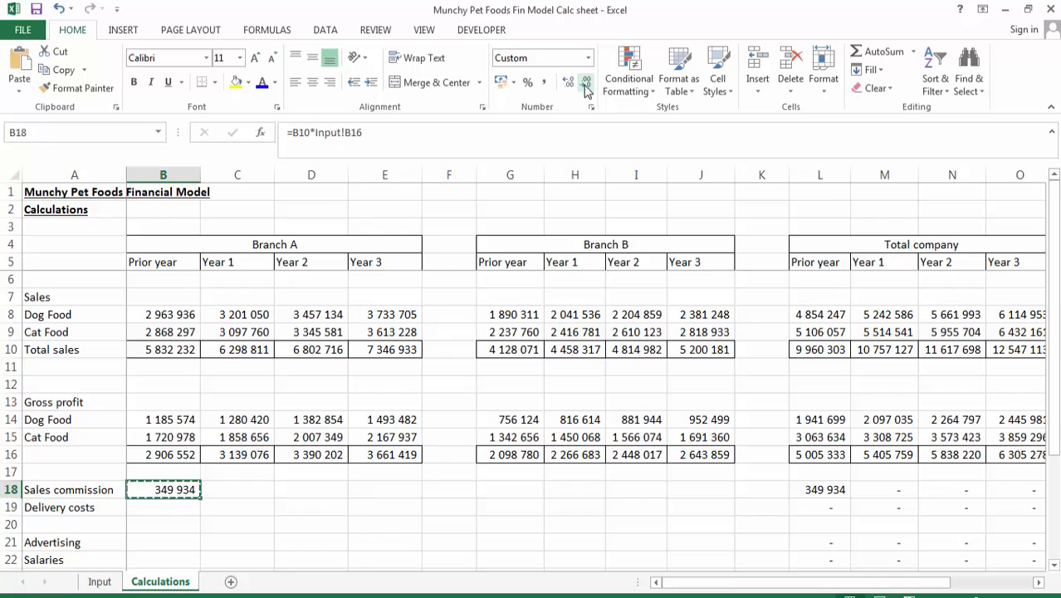
pyautogui.press('Right')
pyautogui.hotkey('shift', 'Right')
pyautogui.hotkey('shift', 'Right')
pyautogui.press('Return')
pyautogui.press('Right')
pyautogui.press('Right')
pyautogui.press('Right')
pyautogui.press('Right')
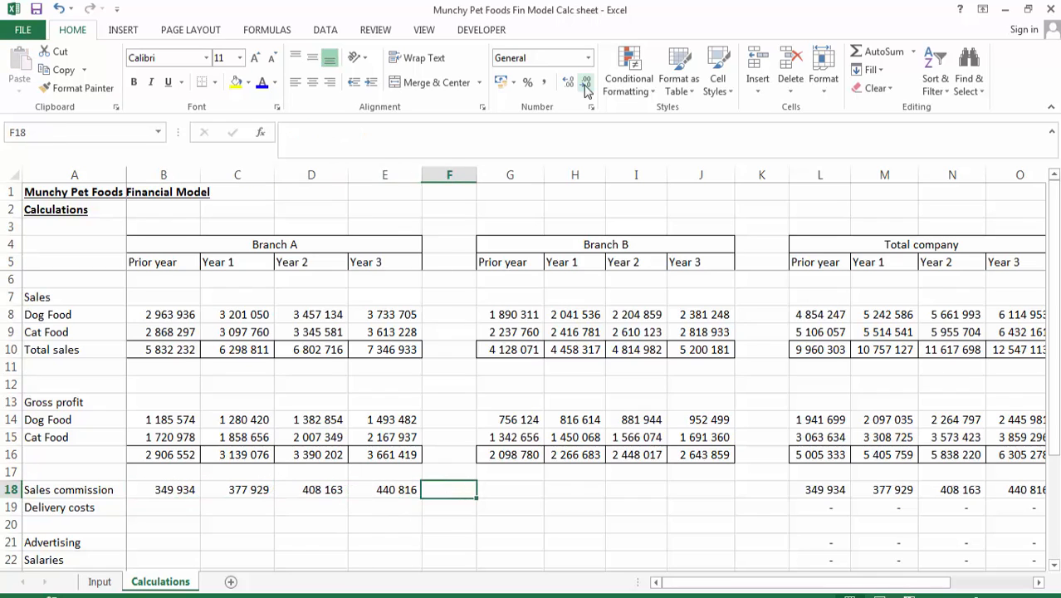
pyautogui.press('Left')
pyautogui.press('Left')
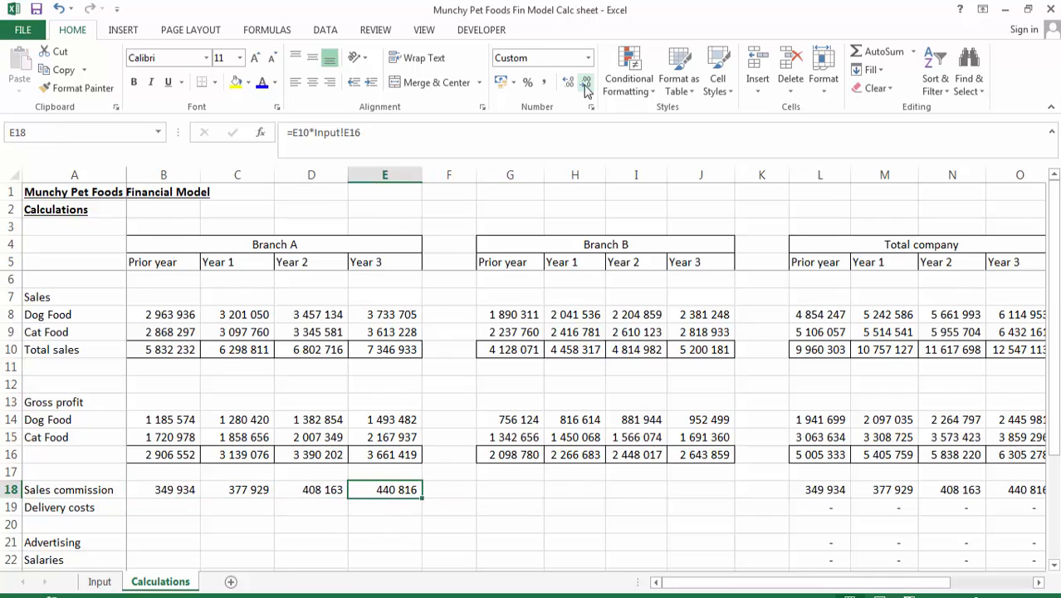
# Calculate Branch B's prior-year sales commission in G18 with the formula =G10*Input!G16
pyautogui.press('Right')
pyautogui.press('Right')
pyautogui.write('=')
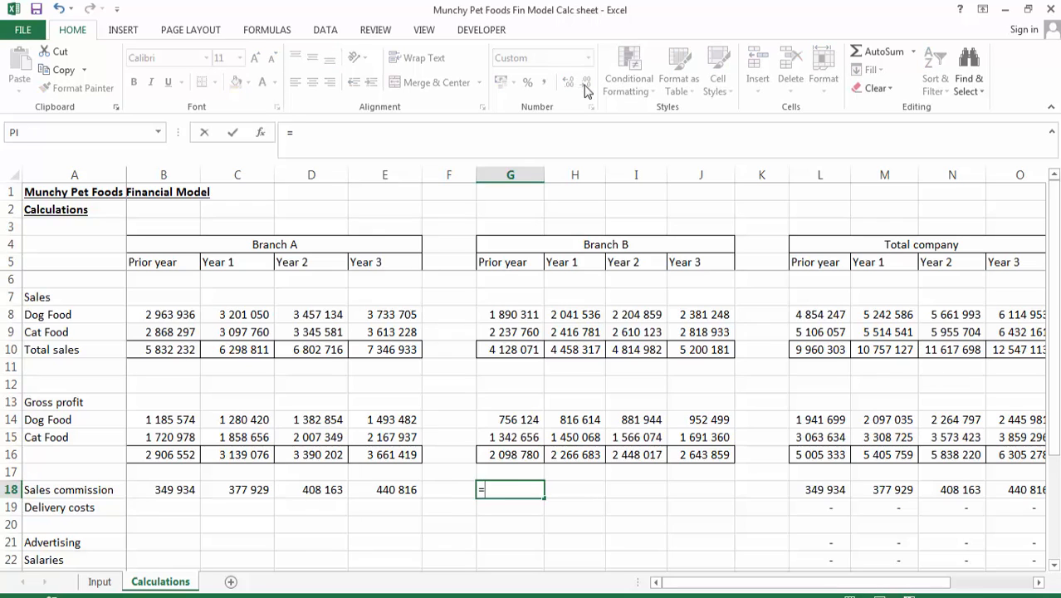
pyautogui.press('Up')
pyautogui.press('Up')
pyautogui.press('Up')
pyautogui.press('Up')
pyautogui.press('Up')
pyautogui.press('Up')
pyautogui.press('Up')
pyautogui.press('Up')
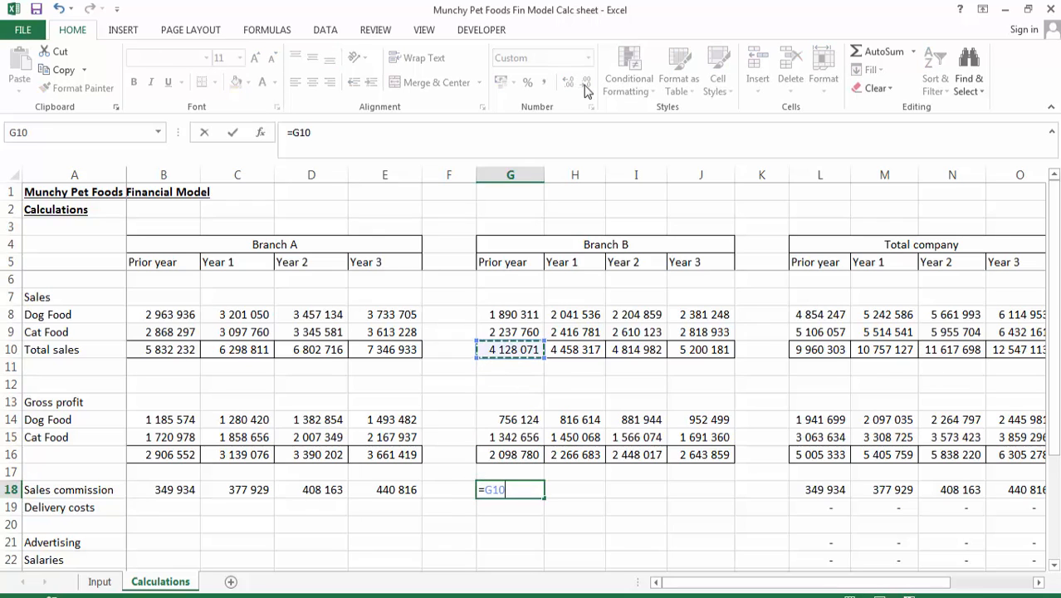
pyautogui.write('*')
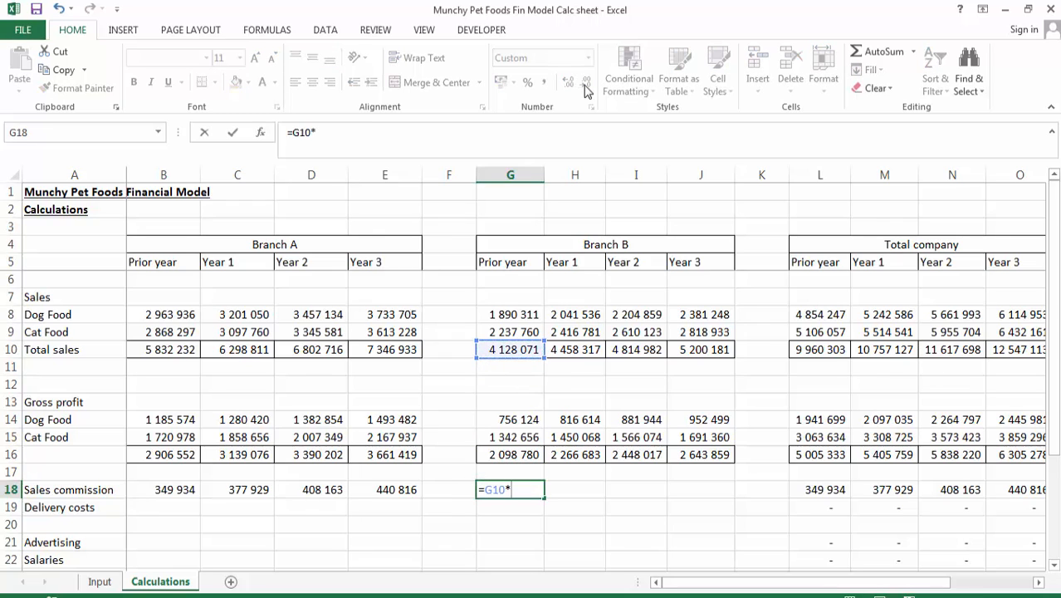
pyautogui.click(100, 582)
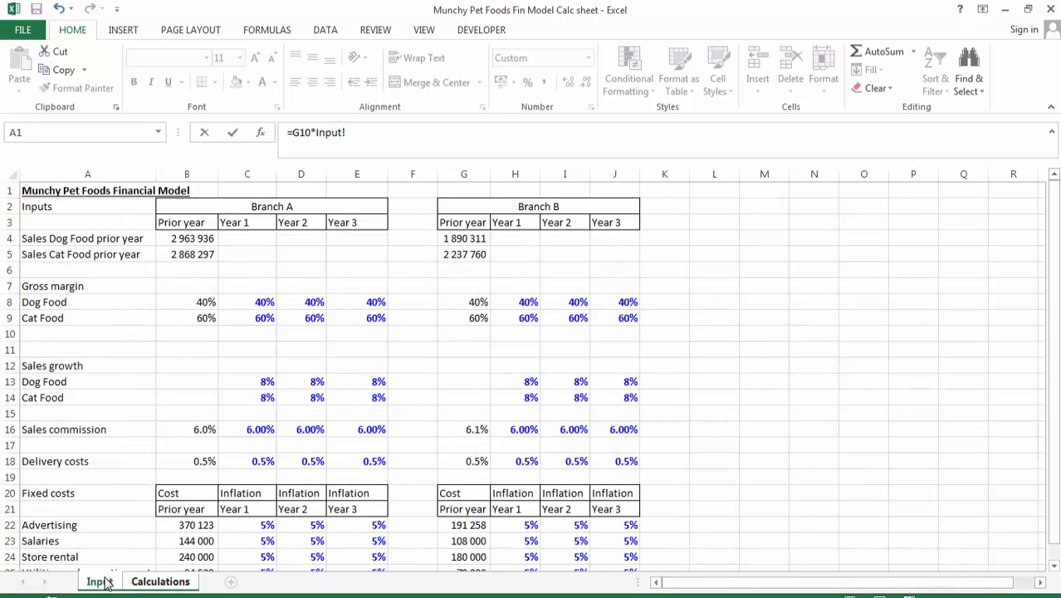
pyautogui.click(474, 430)
pyautogui.hotkey('ctrl', 'Return')
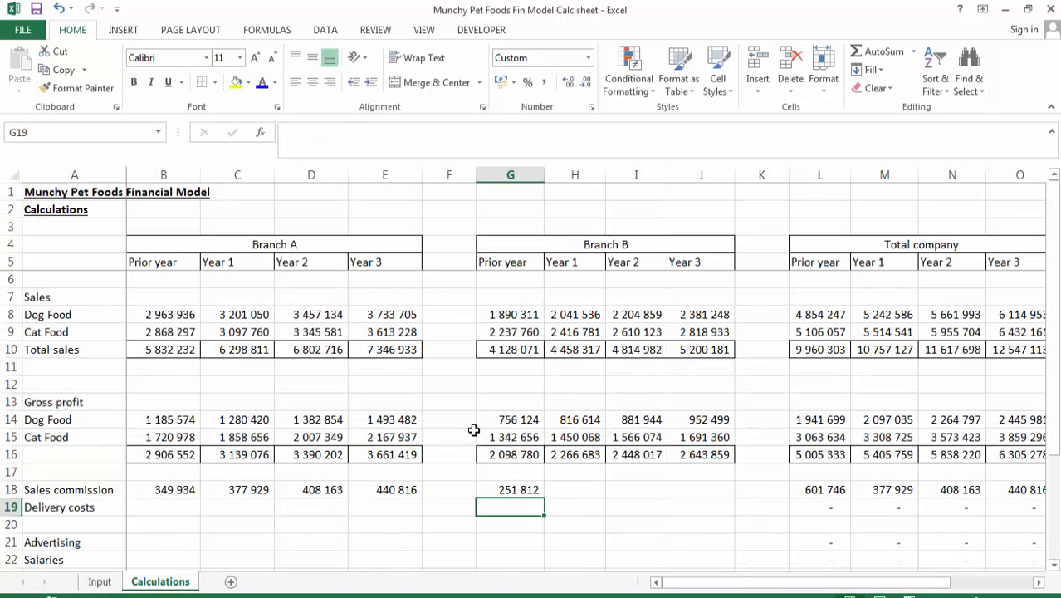
# Copy Branch B's prior-year sales commission formula from G18 across Years 1 to 3, H18:J18
pyautogui.doubleClick(586, 84)
pyautogui.hotkey('shift', 'Right')
pyautogui.hotkey('shift', 'Right')
pyautogui.hotkey('shift', 'Right')
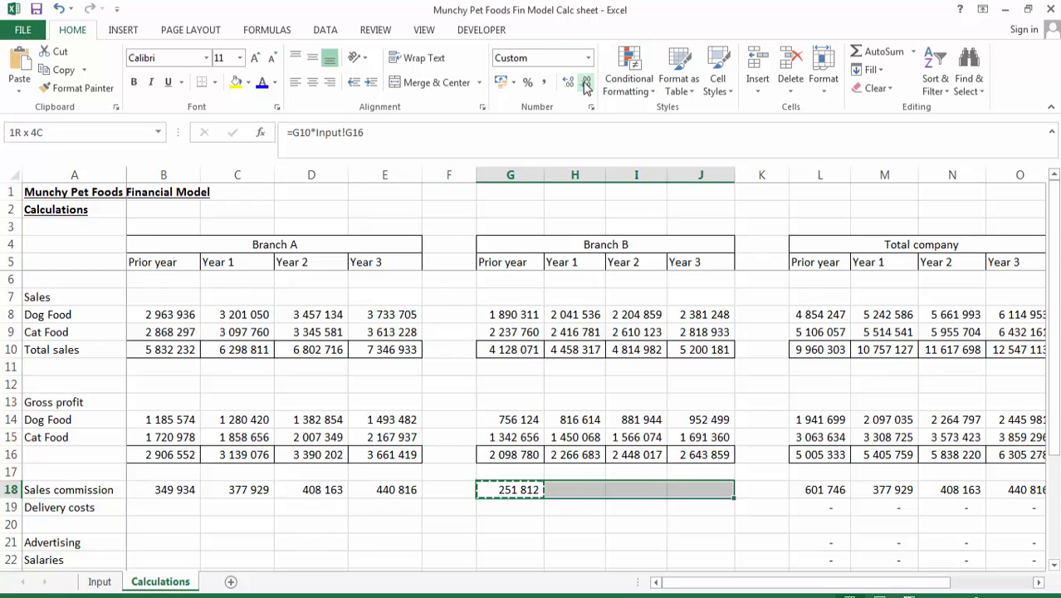
pyautogui.hotkey('ctrl', 'r')
pyautogui.press('Down')
pyautogui.press('Down')
pyautogui.press('Left')
pyautogui.press('Left')
pyautogui.press('Left')
pyautogui.press('Left')
pyautogui.press('Left')
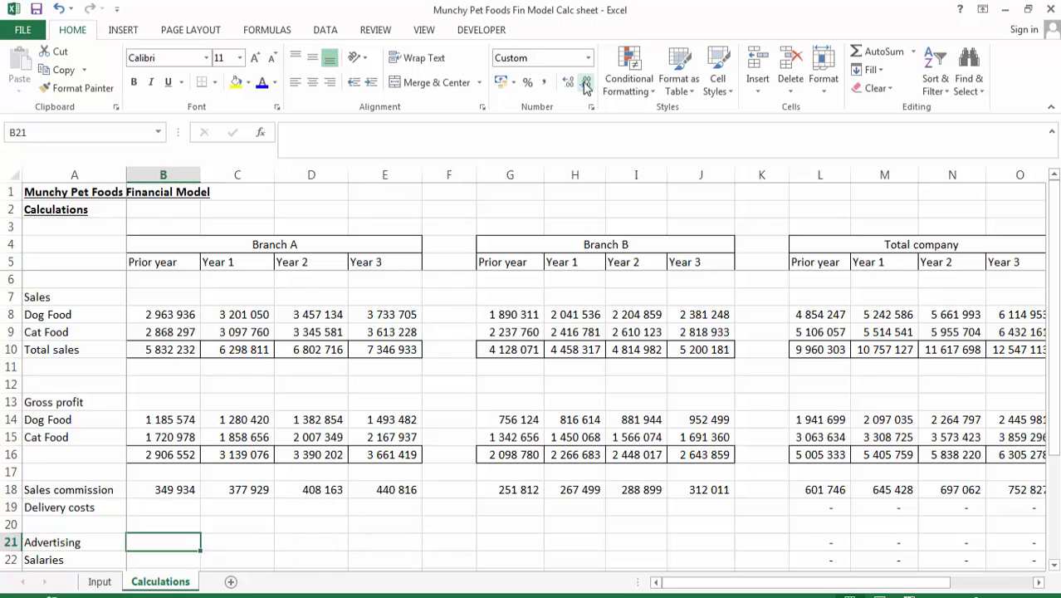
# Calculate Branch A's prior-year delivery costs in B19 with the formula =B10*Input!B18
pyautogui.press('Up')
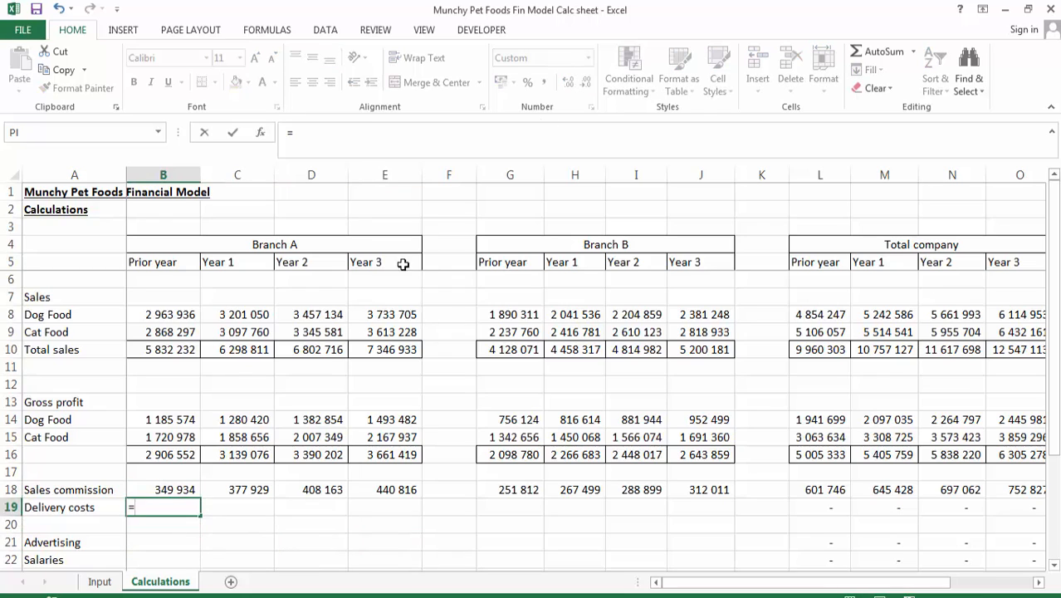
pyautogui.write('=')
pyautogui.click(174, 351)
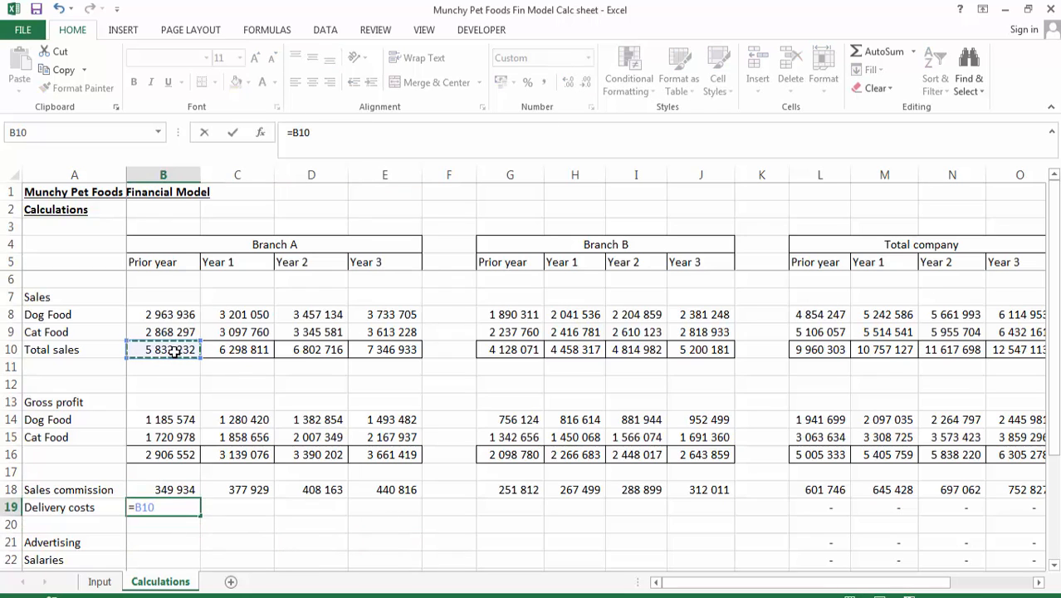
pyautogui.write('*')
pyautogui.click(100, 582)
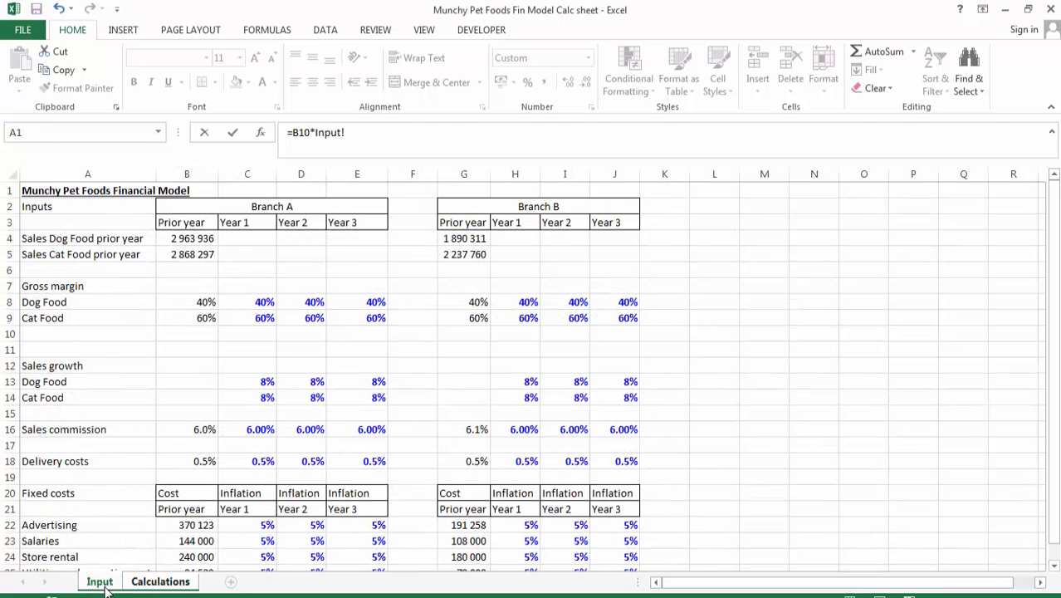
pyautogui.click(195, 460)
pyautogui.press('Up')
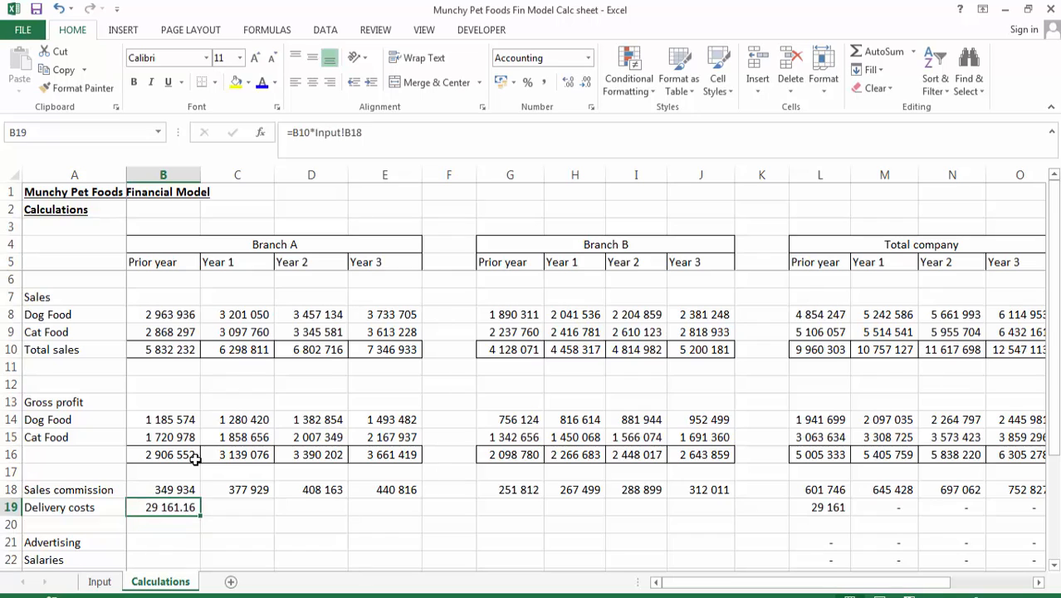
# Show Branch A's delivery costs in B19 without decimals and copy the formula across Years 1 to 3, C19:E19
pyautogui.doubleClick(584, 83)
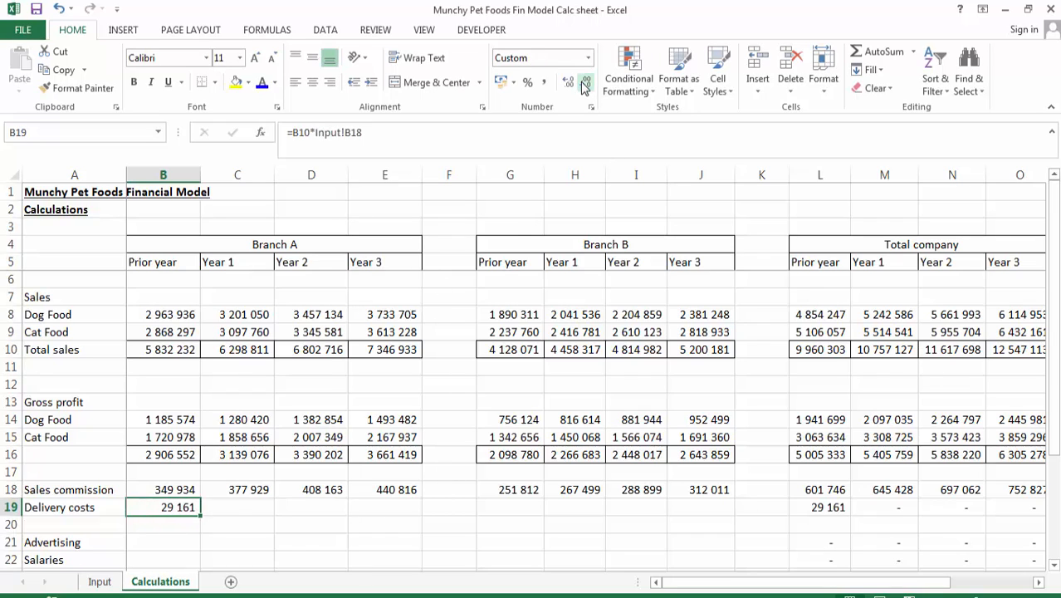
pyautogui.hotkey('shift', 'Right')
pyautogui.hotkey('shift', 'Right')
pyautogui.hotkey('shift', 'Right')
pyautogui.hotkey('shift', 'Right')
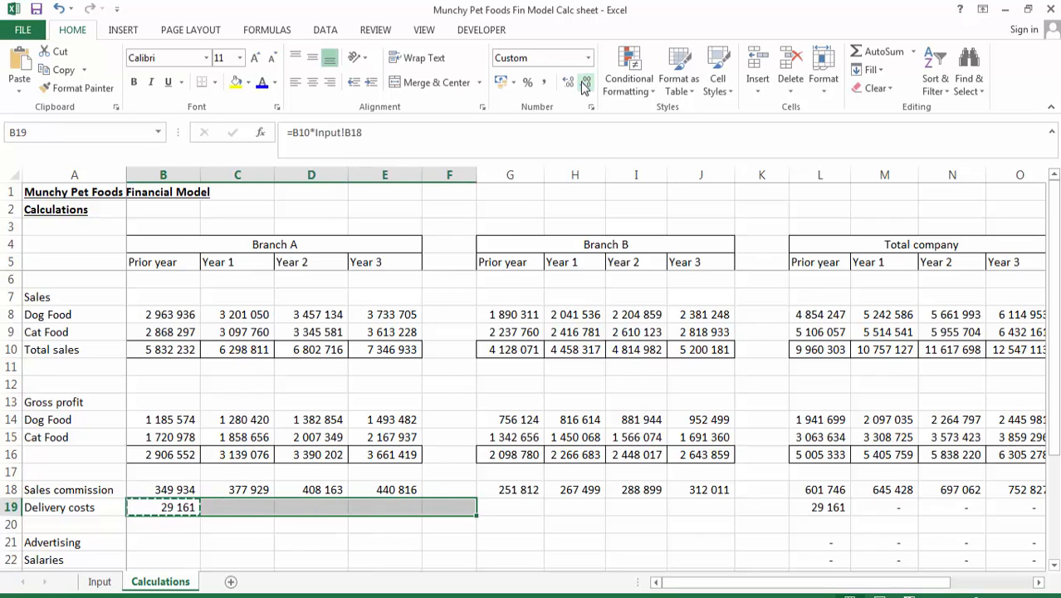
pyautogui.hotkey('shift', 'Left')
pyautogui.hotkey('ctrl', 'r')
# Calculate Branch B's prior-year delivery costs in G19 with the formula =G10*Input!G18
pyautogui.press('Right')
pyautogui.press('Right')
pyautogui.press('Right')
pyautogui.press('Right')
pyautogui.press('Right')
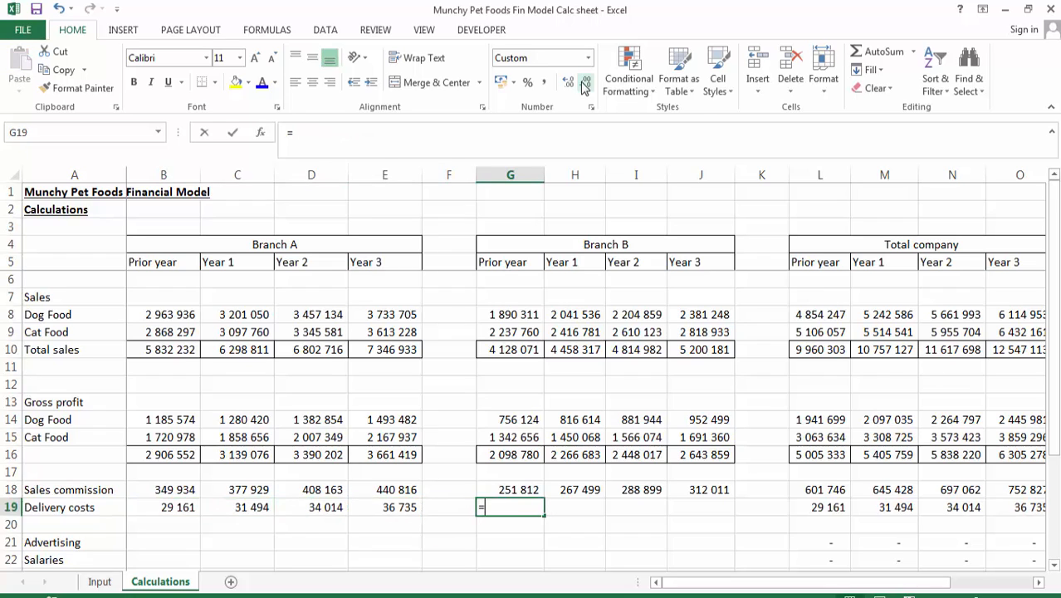
pyautogui.write('=')
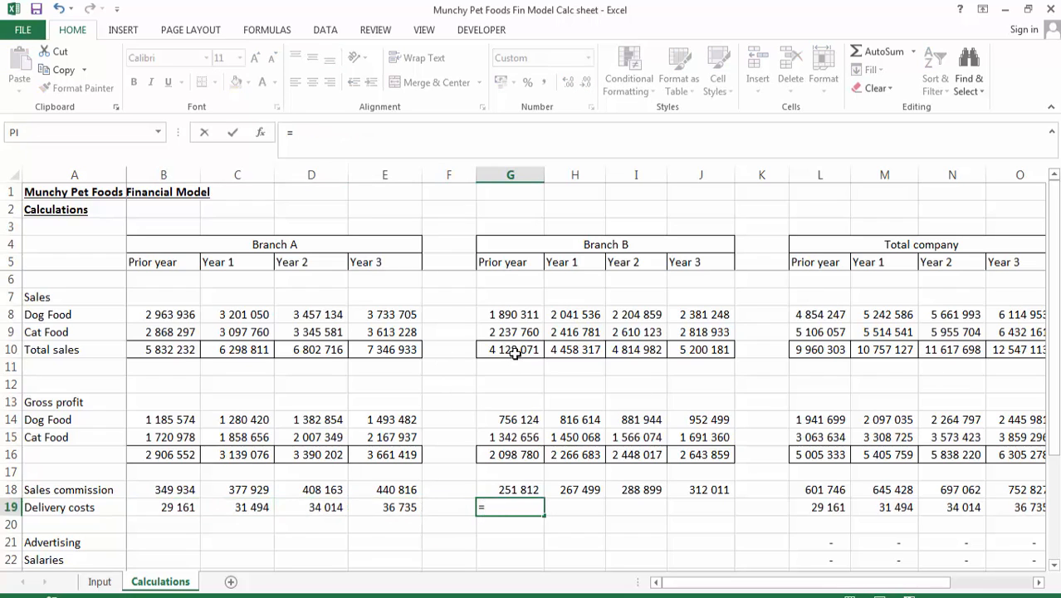
pyautogui.click(515, 353)
pyautogui.write('*')
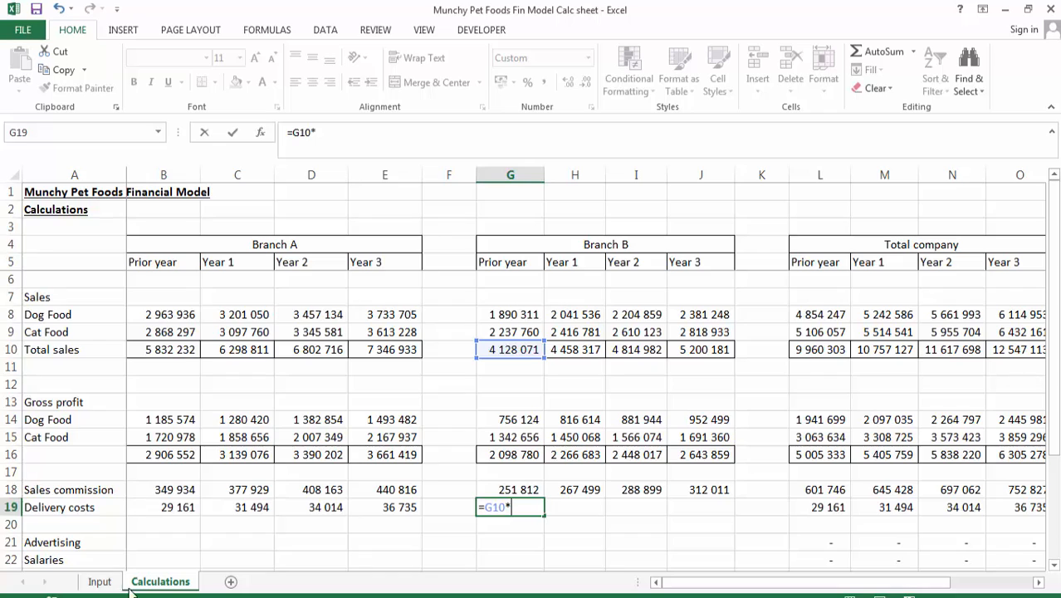
pyautogui.click(99, 581)
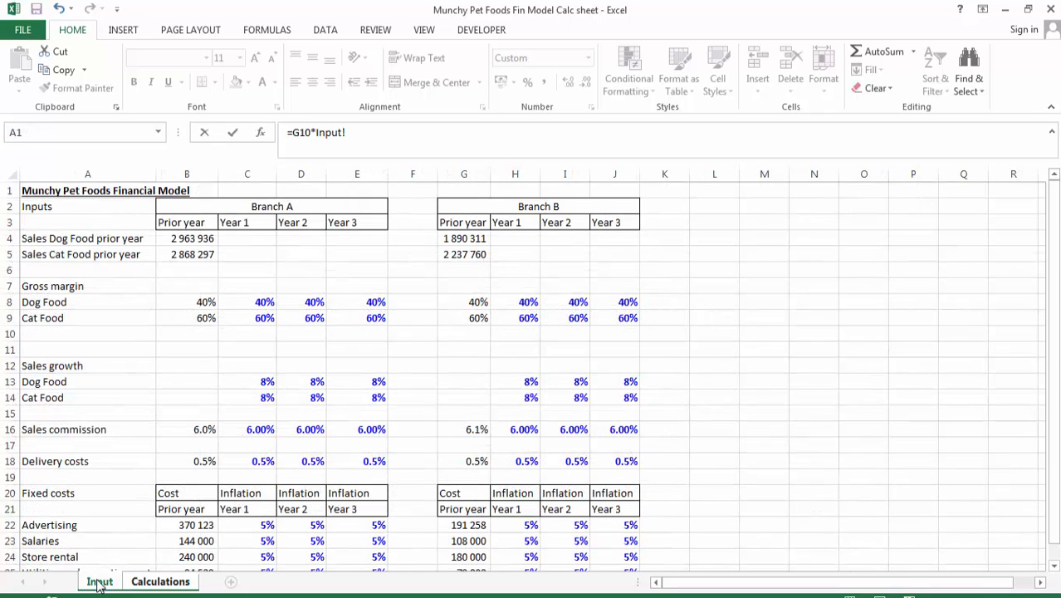
pyautogui.click(470, 460)
pyautogui.press('Return')
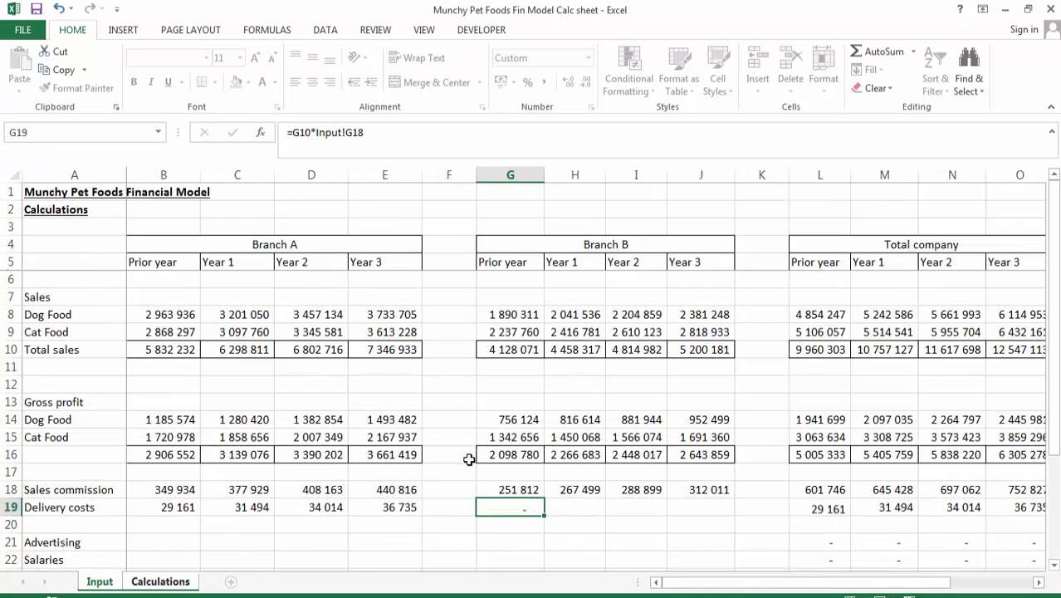
pyautogui.press('Up')
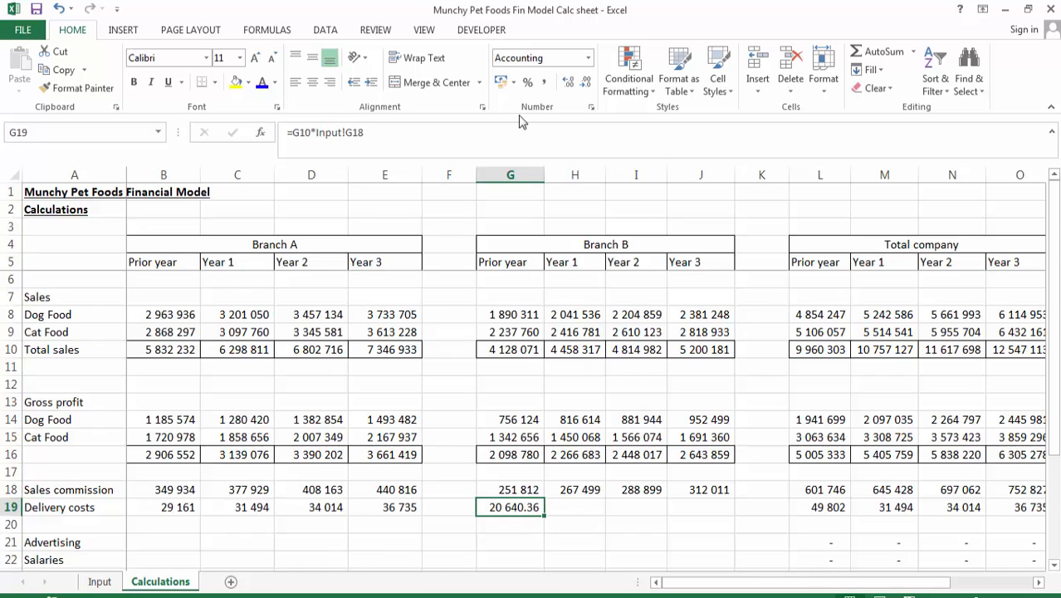
# Show Branch B's delivery costs in G19 without decimals and copy the formula across Years 1 to 3, H19:J19
pyautogui.click(587, 83)
pyautogui.click(587, 82)
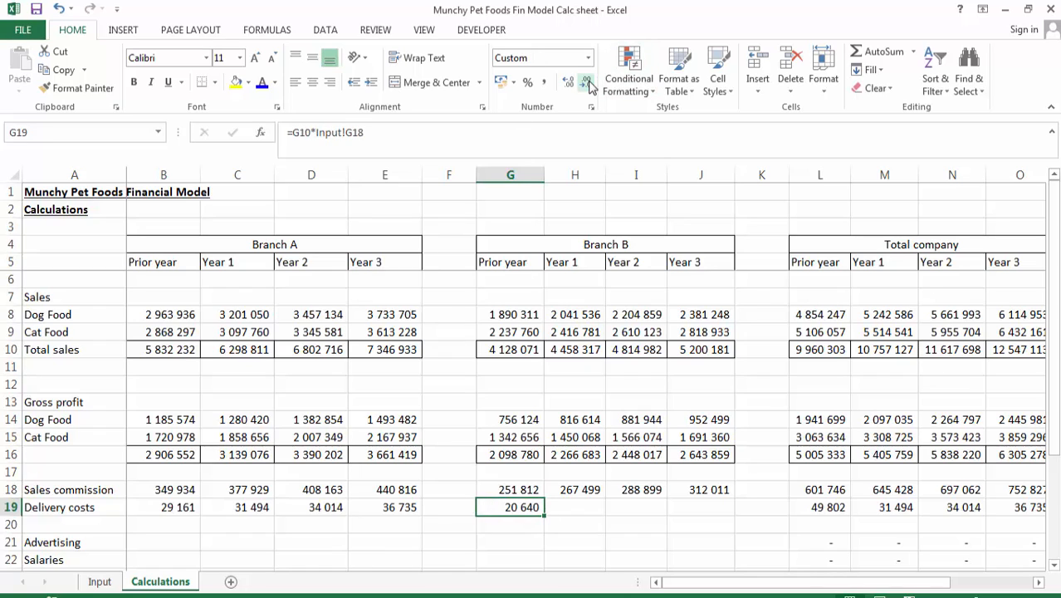
pyautogui.hotkey('shift', 'Right')
pyautogui.hotkey('shift', 'Right')
pyautogui.hotkey('shift', 'Right')
pyautogui.hotkey('ctrl', 'r')
# Link Branch A's prior-year advertising in B21 to Input!B22 and fill the formula down through utilities and operating costs in B24
pyautogui.press('Down')
pyautogui.press('Down')
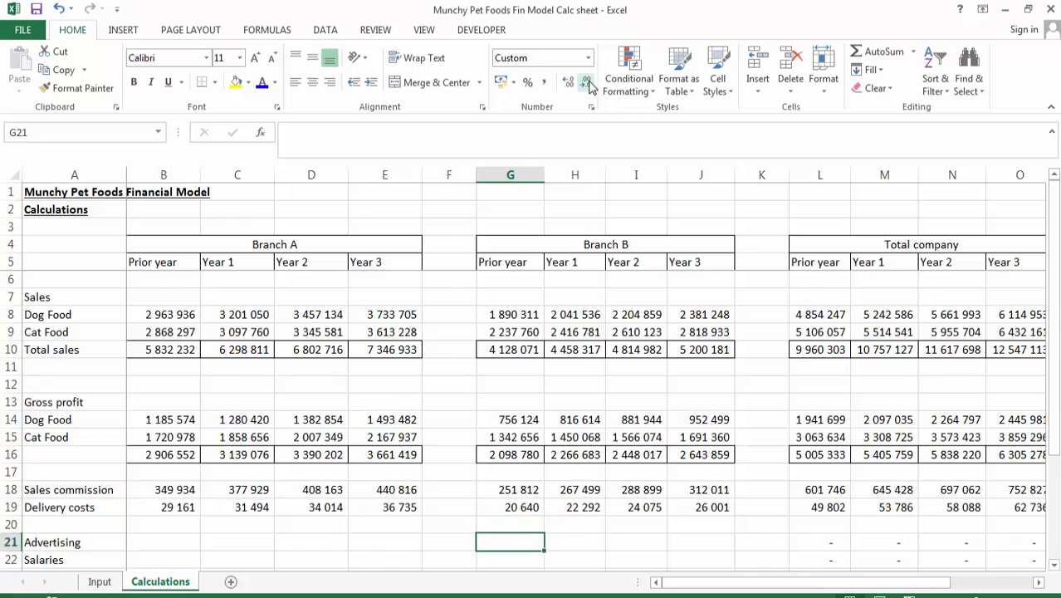
pyautogui.press('Down')
pyautogui.press('Down')
pyautogui.press('Down')
pyautogui.press('Down')
pyautogui.press('Down')
pyautogui.press('Down')
pyautogui.press('Up')
pyautogui.press('Up')
pyautogui.press('Up')
pyautogui.press('Up')
pyautogui.press('Up')
pyautogui.press('Up')
pyautogui.press('Up')
pyautogui.press('Left')
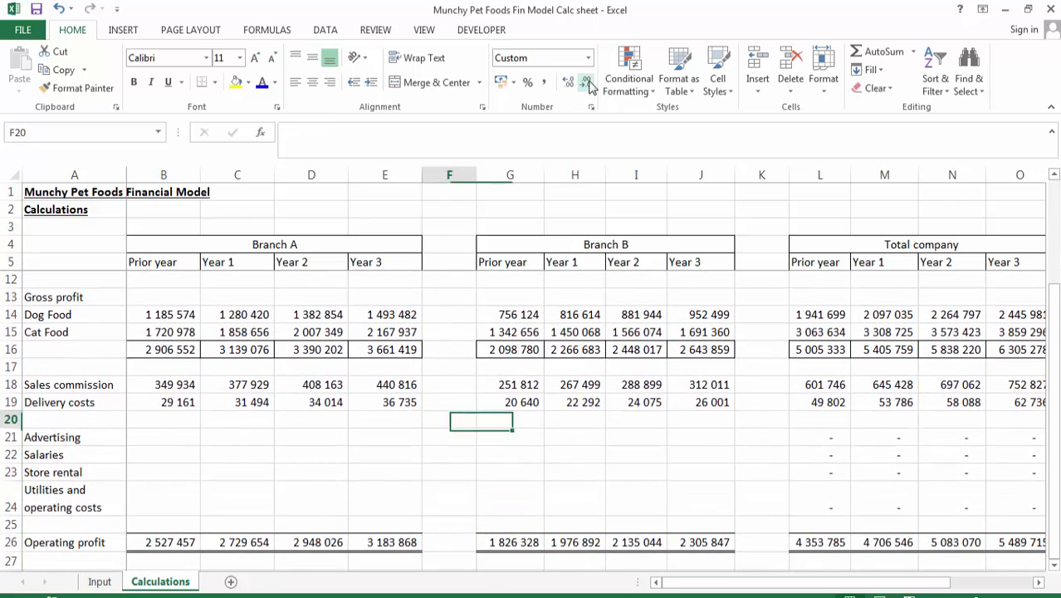
pyautogui.press('Left')
pyautogui.press('Left')
pyautogui.press('Left')
pyautogui.press('Left')
pyautogui.press('Left')
pyautogui.press('Right')
pyautogui.press('Down')
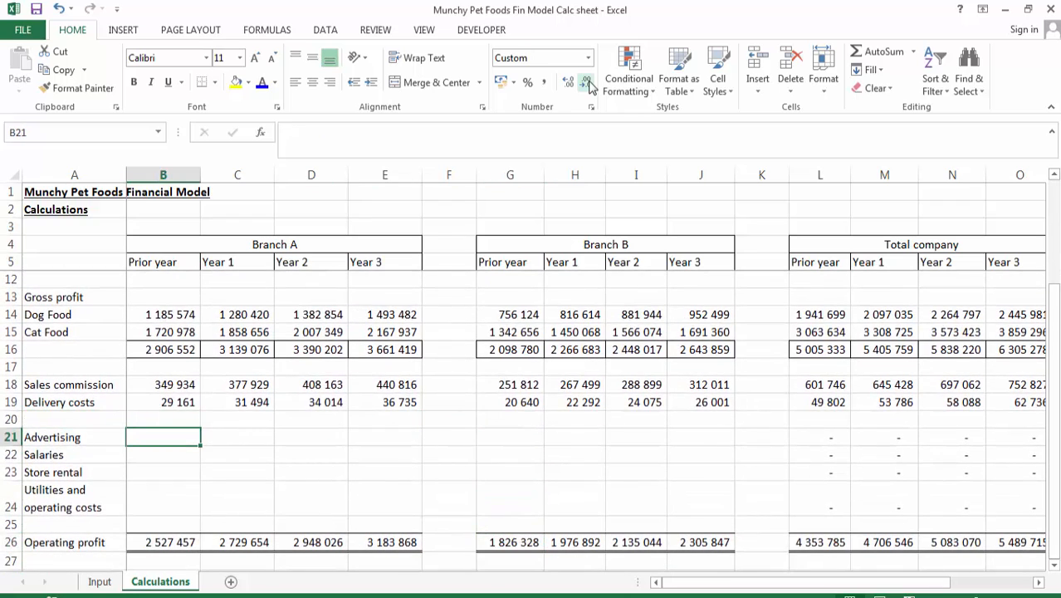
pyautogui.write('=')
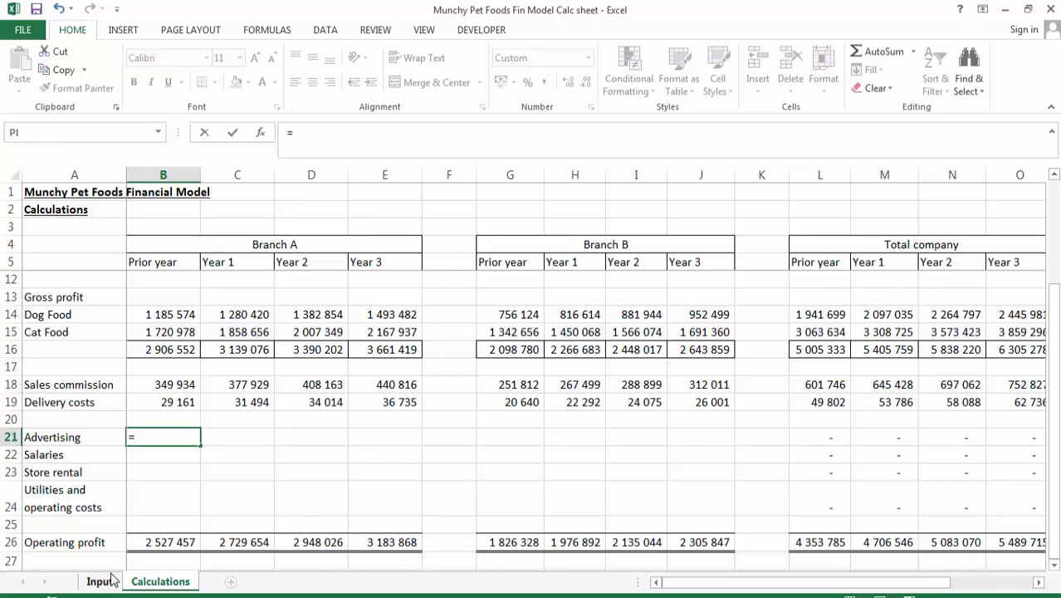
pyautogui.click(101, 582)
pyautogui.click(197, 525)
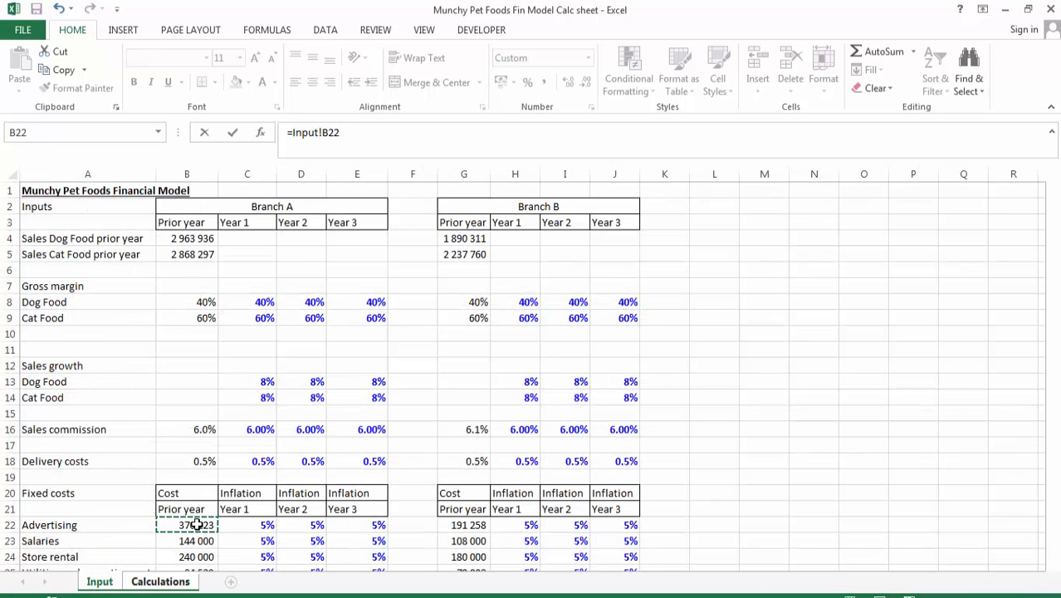
pyautogui.press('Return')
pyautogui.press('Up')
pyautogui.moveTo(200, 446); pyautogui.dragTo(197, 512)
# Link Branch B's prior-year advertising in G21 to the Input sheet with the formula =+Input!G22
pyautogui.press('Right')
pyautogui.press('Right')
pyautogui.press('Right')
pyautogui.press('Right')
pyautogui.press('Right')
pyautogui.press('Right')
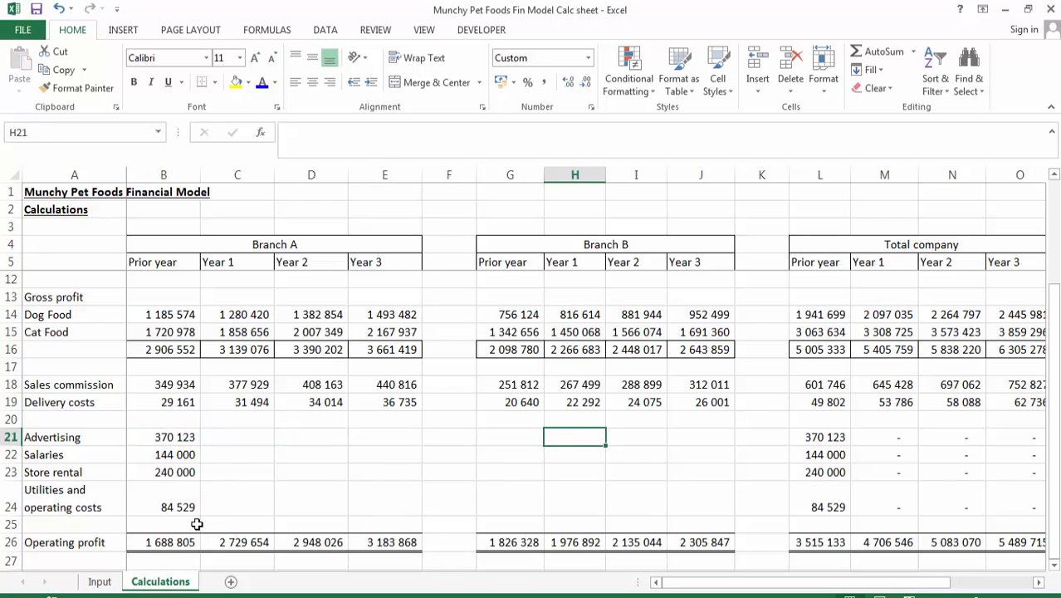
pyautogui.press('Left')
pyautogui.write('+')
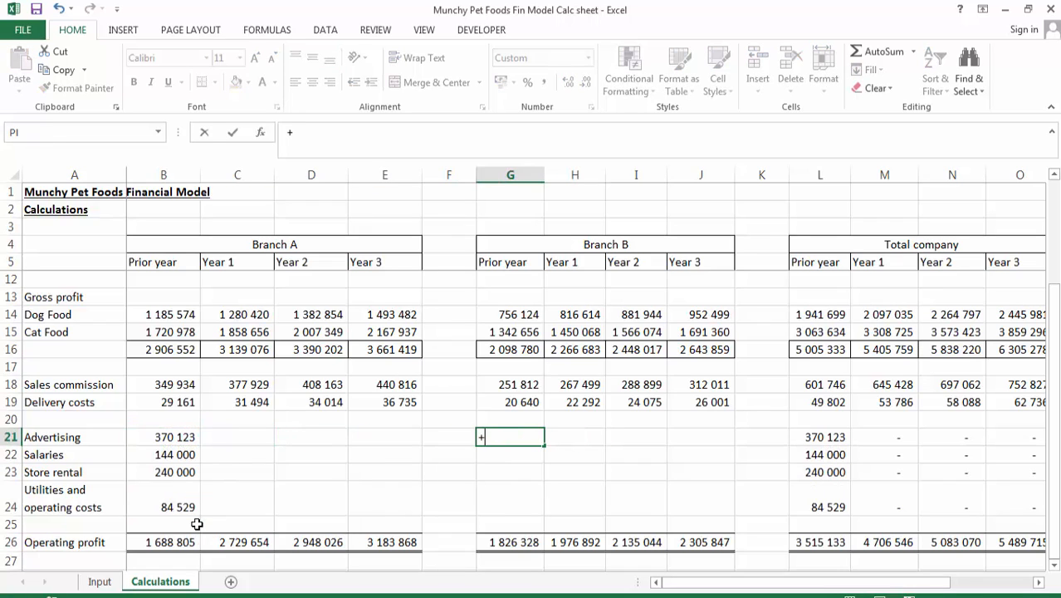
pyautogui.click(101, 583)
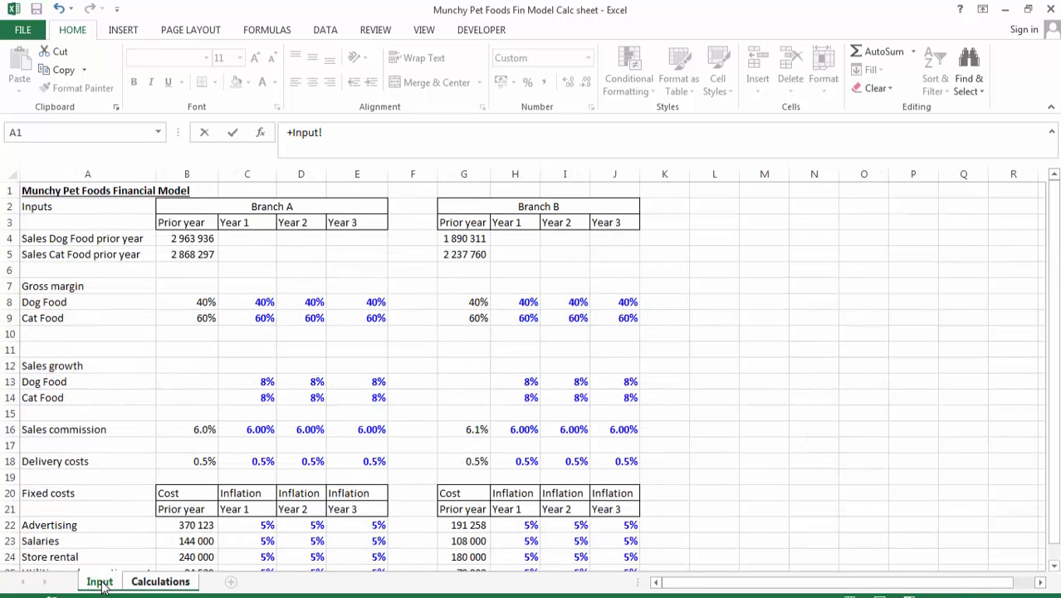
pyautogui.click(455, 524)
pyautogui.press('Return')
pyautogui.press('Up')
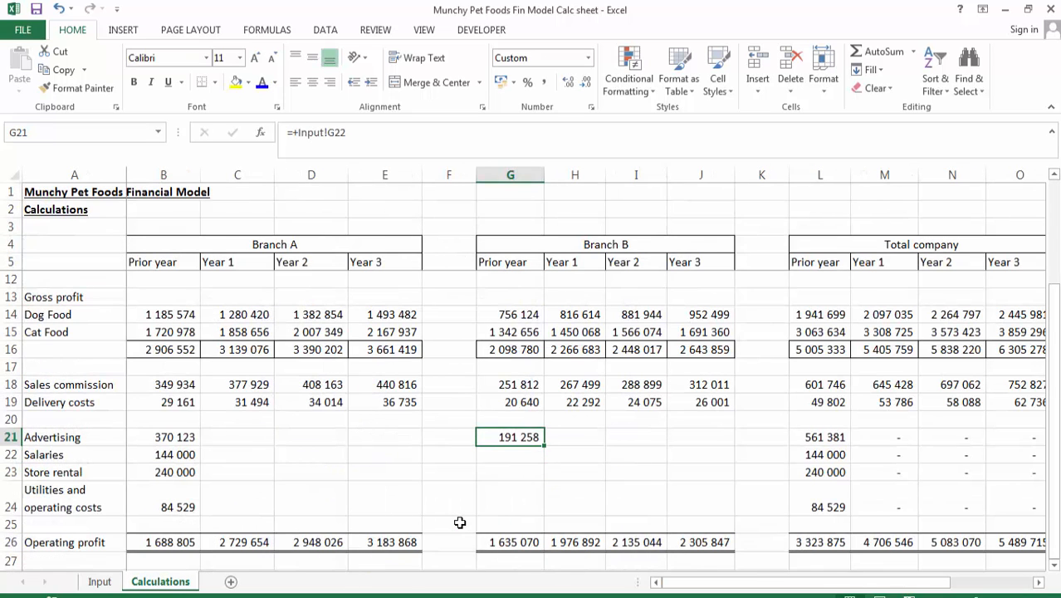
# Fill Branch B's prior-year advertising formula from G21 down through the other fixed costs to G24
pyautogui.hotkey('shift', 'Down')
pyautogui.hotkey('shift', 'Down')
pyautogui.hotkey('shift', 'Down')
pyautogui.hotkey('ctrl', 'd')
# Calculate Branch A's Year 1 advertising in C21 with the formula =B21*(100%+Input!C22)
pyautogui.press('Down')
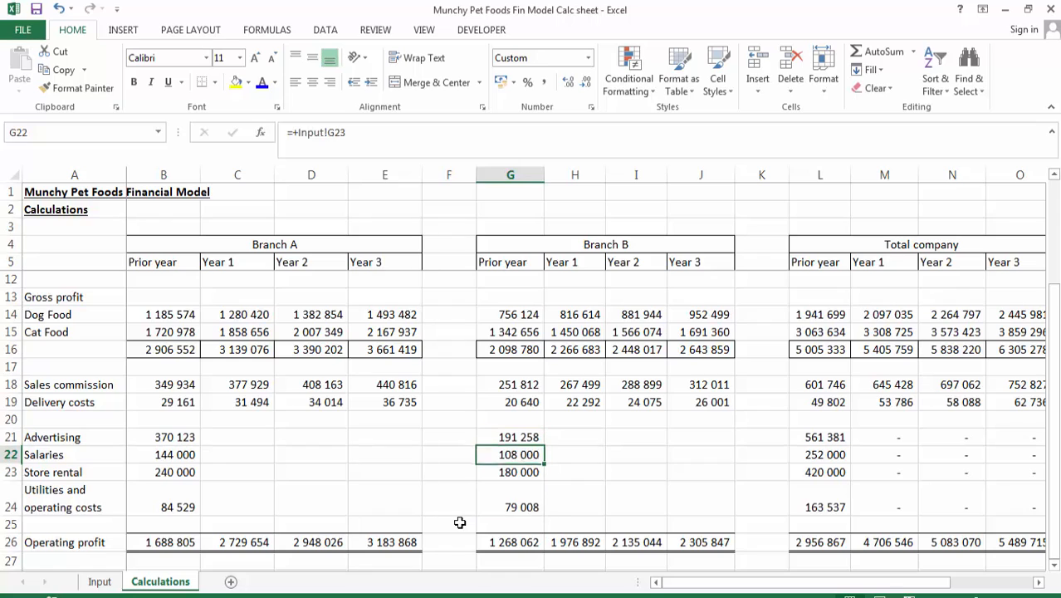
pyautogui.press('Left')
pyautogui.press('Left')
pyautogui.press('Left')
pyautogui.press('Left')
pyautogui.press('Up')
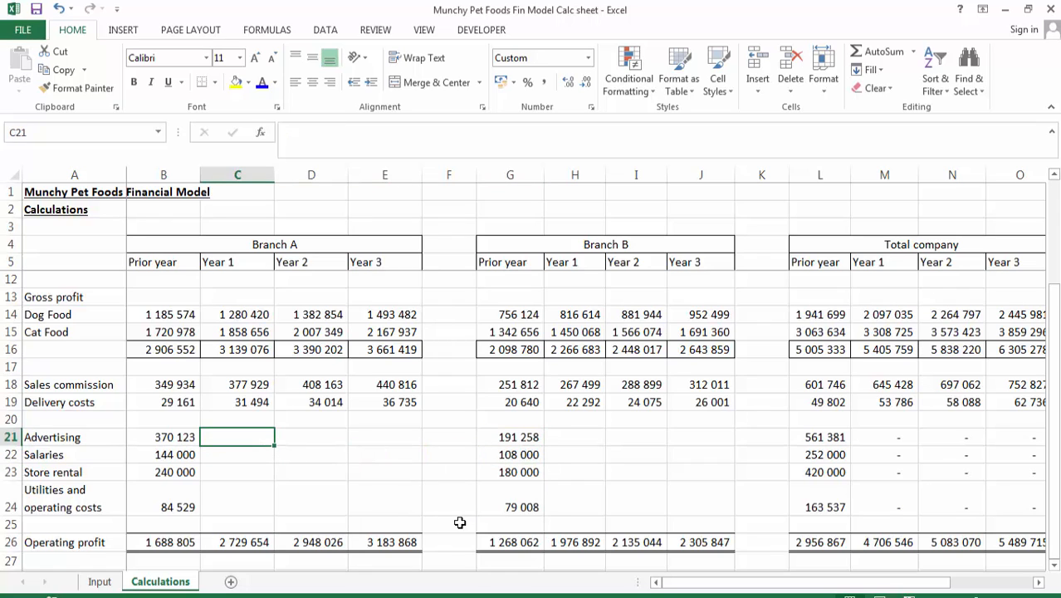
pyautogui.write('=')
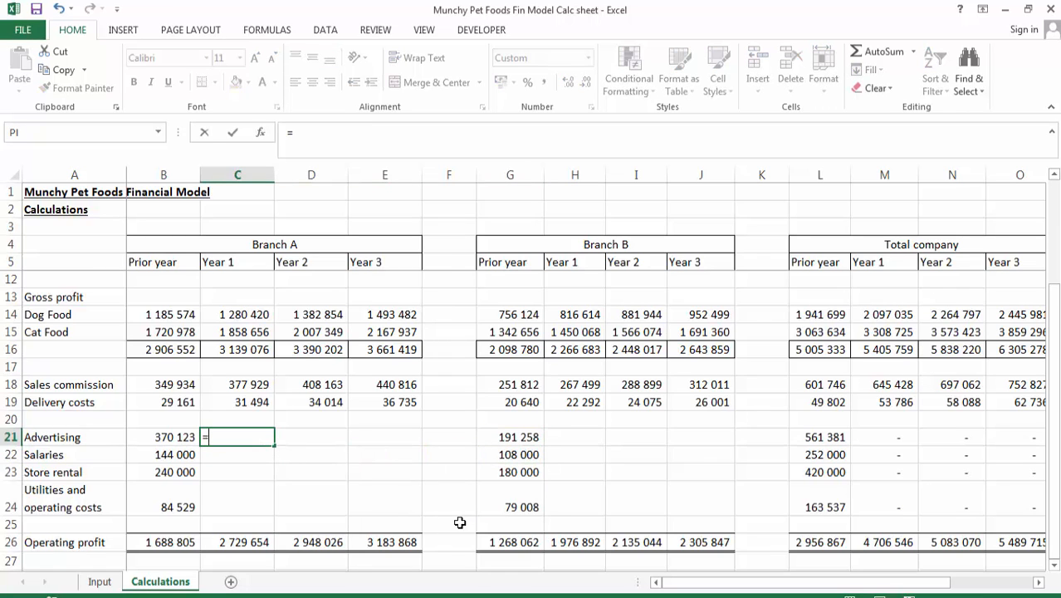
pyautogui.press('Left')
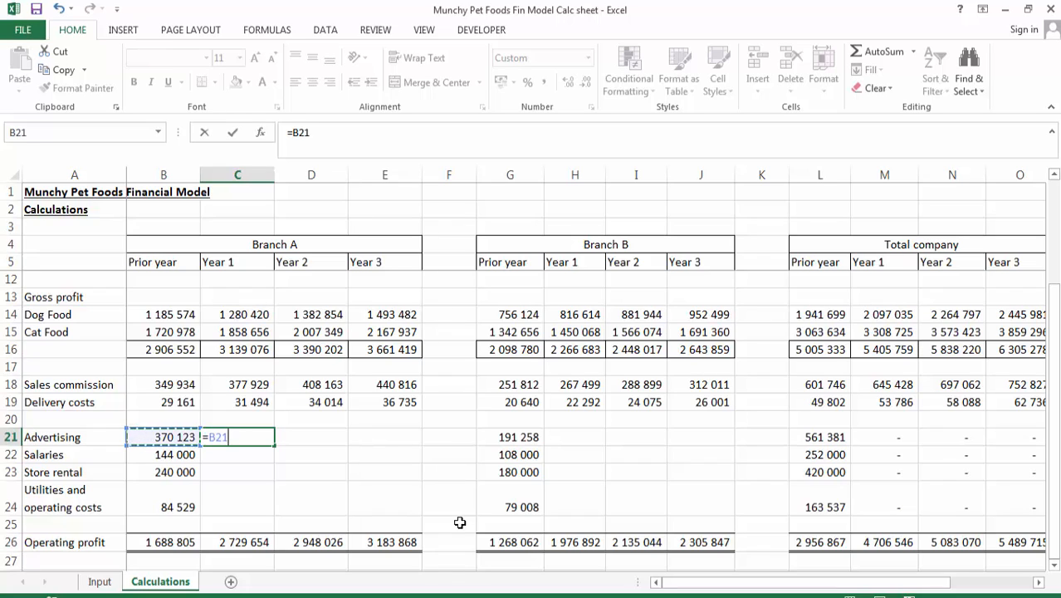
pyautogui.write('*')
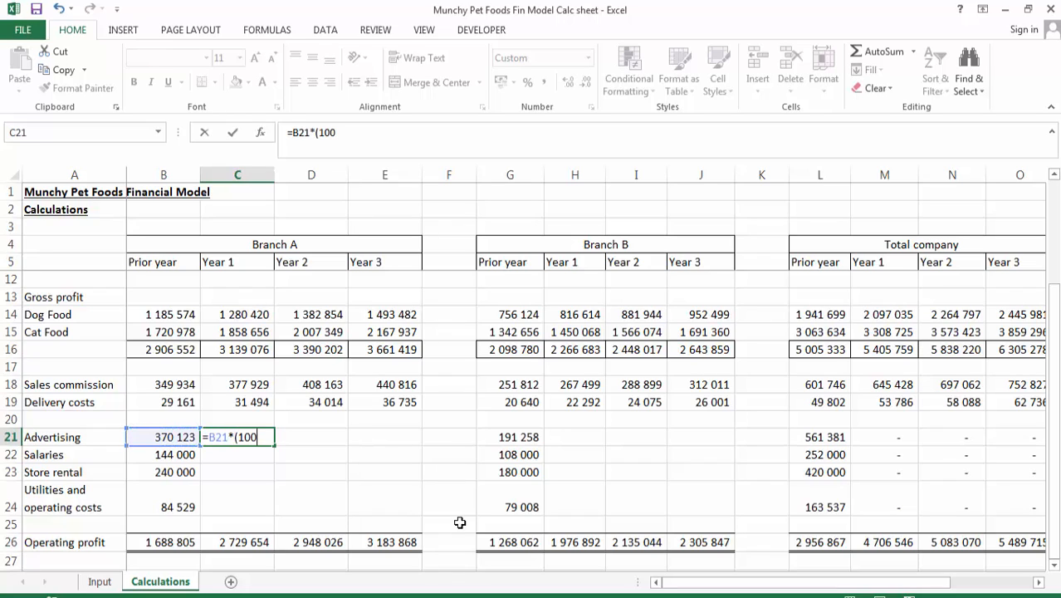
pyautogui.write('(100%+')
pyautogui.click(99, 582)
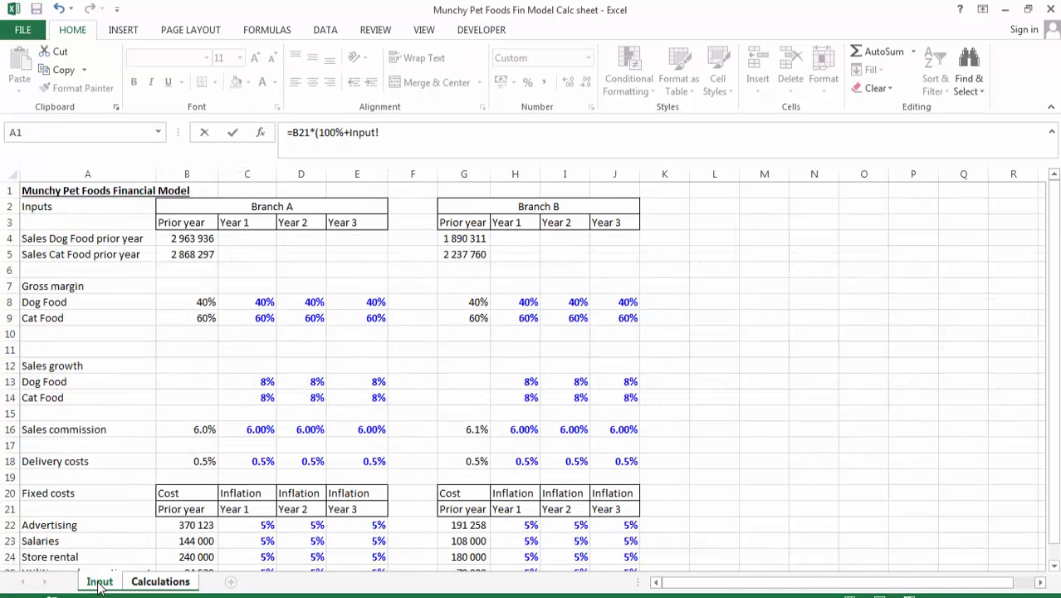
pyautogui.click(260, 527)
pyautogui.write(')')
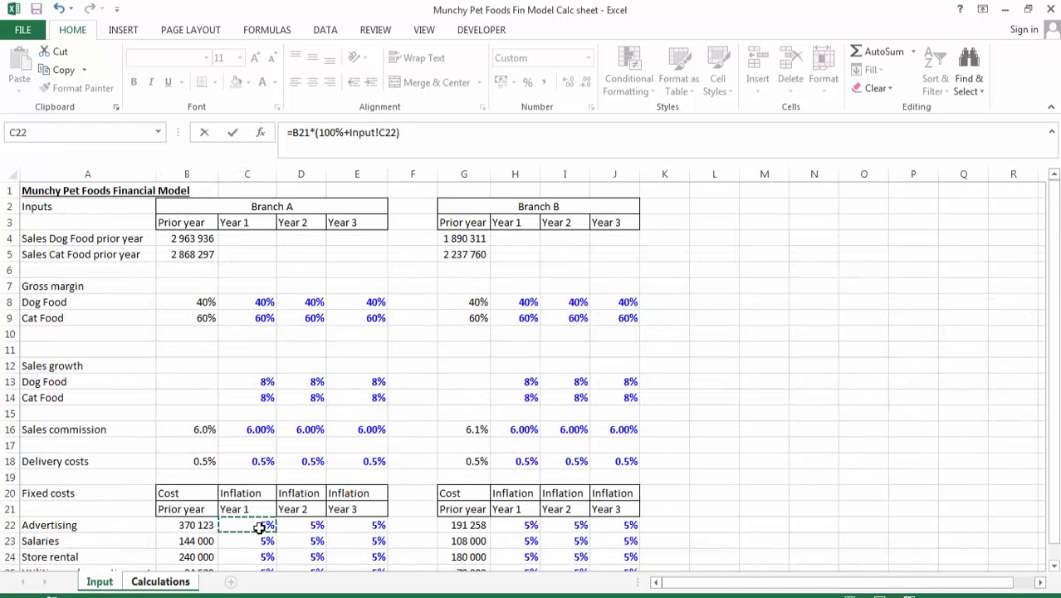
pyautogui.press('Return')
pyautogui.press('Up')
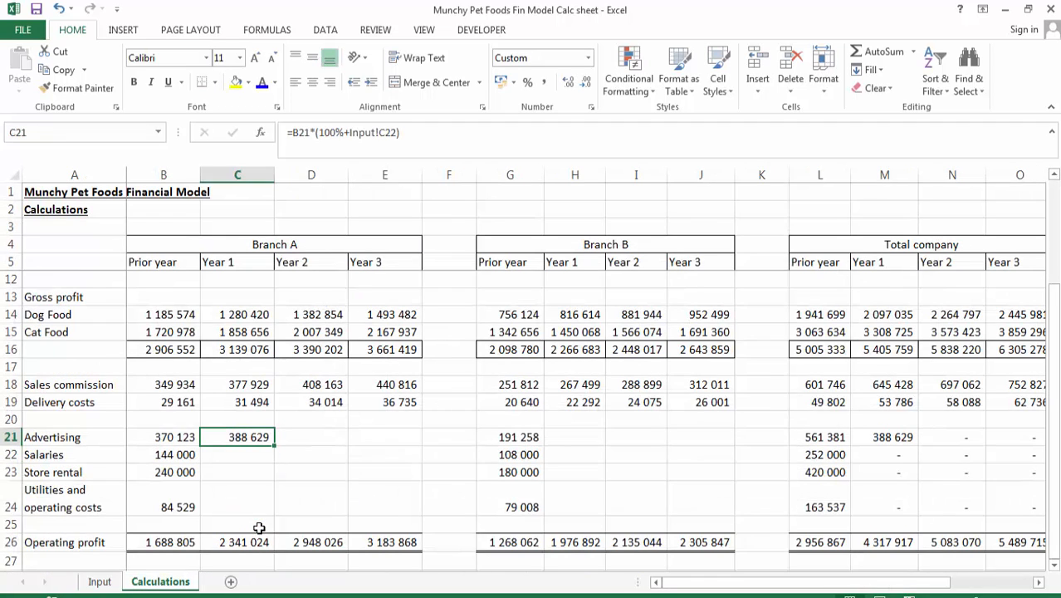
# Copy Branch A's Year 1 advertising formula from C21 across Years 2 and 3, D21:E21
pyautogui.hotkey('ctrl', 'c')
pyautogui.hotkey('shift', 'Right')
pyautogui.hotkey('shift', 'Right')
pyautogui.hotkey('ctrl', 'v')
pyautogui.hotkey('ctrl', 'c')
pyautogui.press('Down')
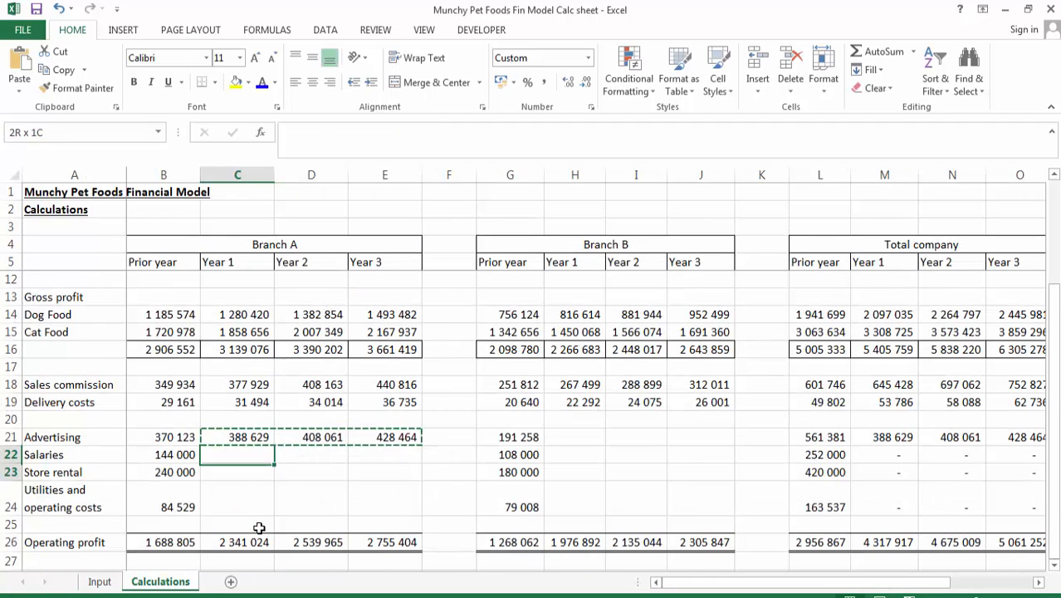
pyautogui.hotkey('shift', 'Down')
pyautogui.press('Escape')
# Fill Branch A's advertising formulas in C21:E21 down through salaries, store rental and utilities and operating costs to row 24
pyautogui.press('Up')
pyautogui.hotkey('shift', 'Right')
pyautogui.hotkey('shift', 'Right')
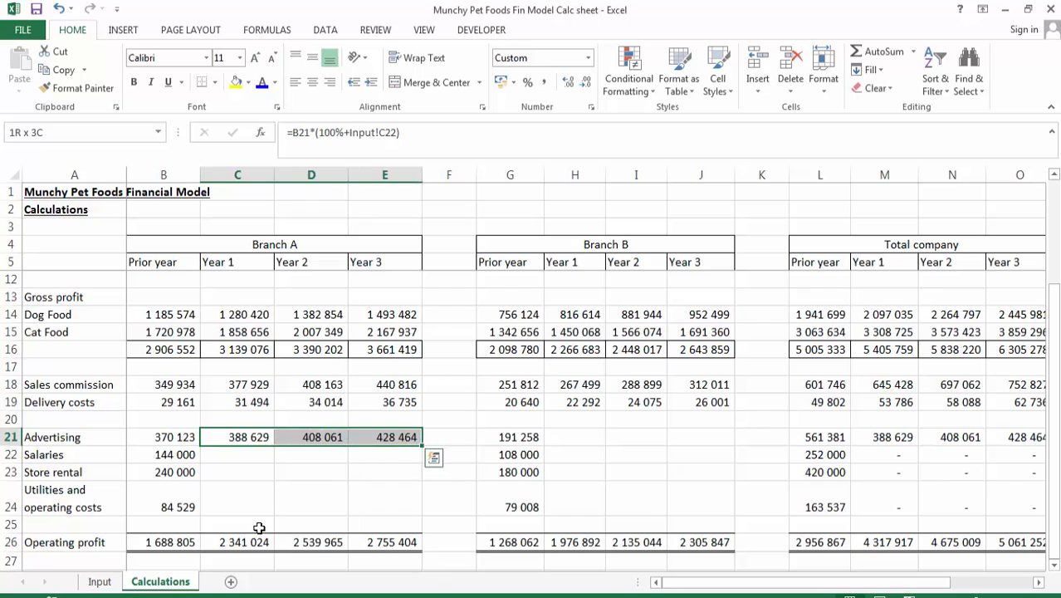
pyautogui.hotkey('shift', 'Down')
pyautogui.hotkey('shift', 'Down')
pyautogui.hotkey('shift', 'Down')
pyautogui.hotkey('ctrl', 'd')
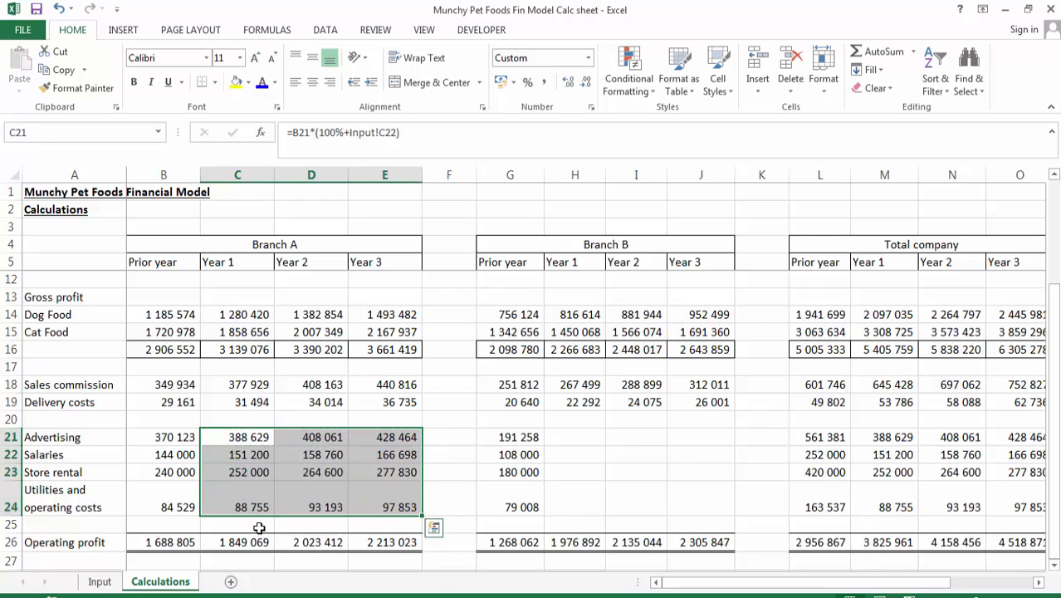
# Calculate Branch B's Year 1 advertising in H21 with the formula =G21*(100%+Input!H22)
pyautogui.press('Right')
pyautogui.press('Right')
pyautogui.press('Right')
pyautogui.press('Right')
pyautogui.press('Right')
pyautogui.write('=')
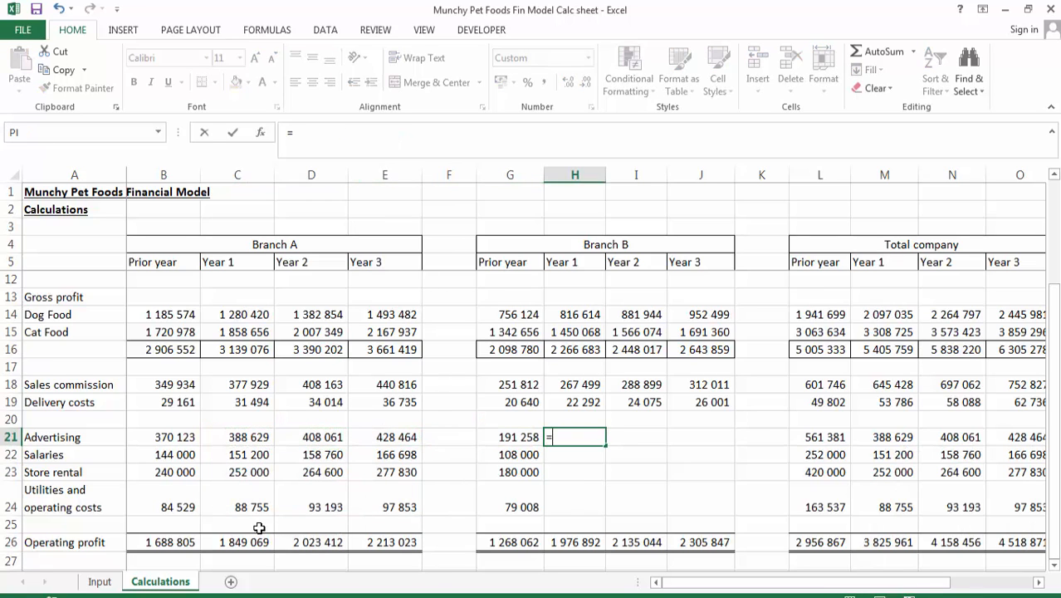
pyautogui.press('Left')
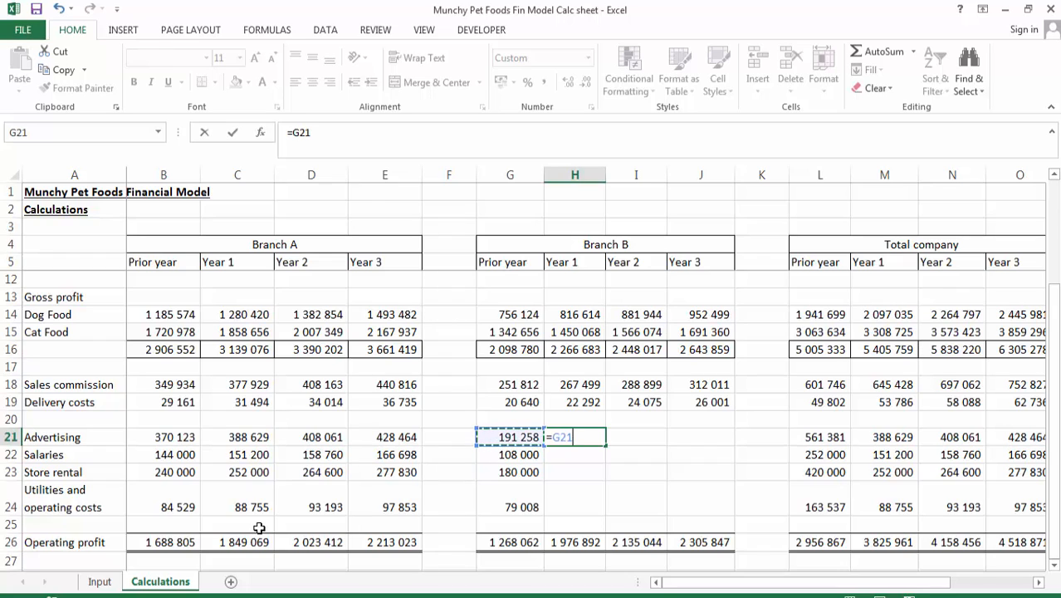
pyautogui.write('*(100%+')
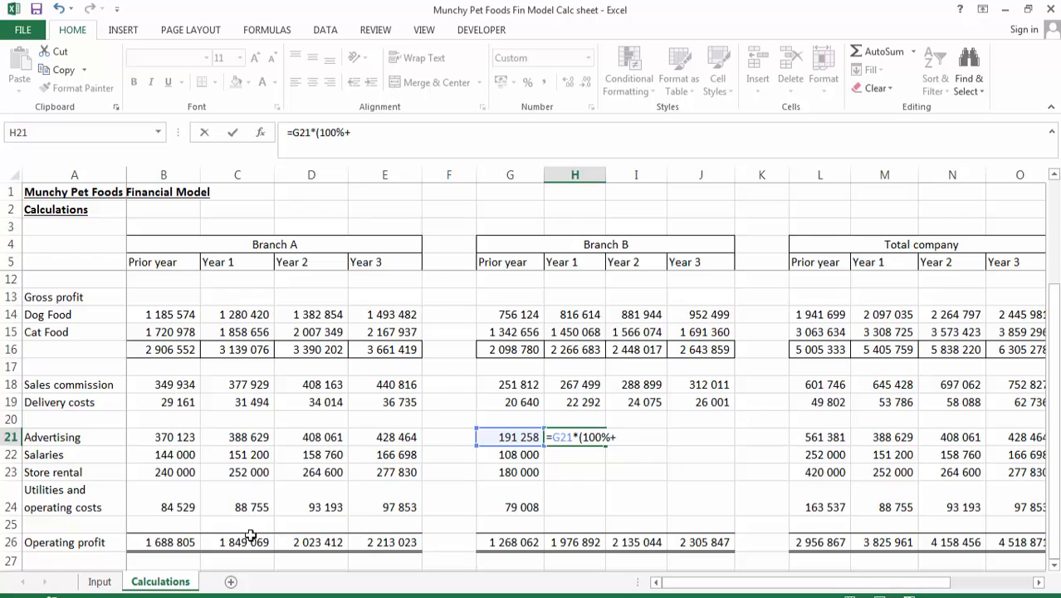
pyautogui.click(99, 583)
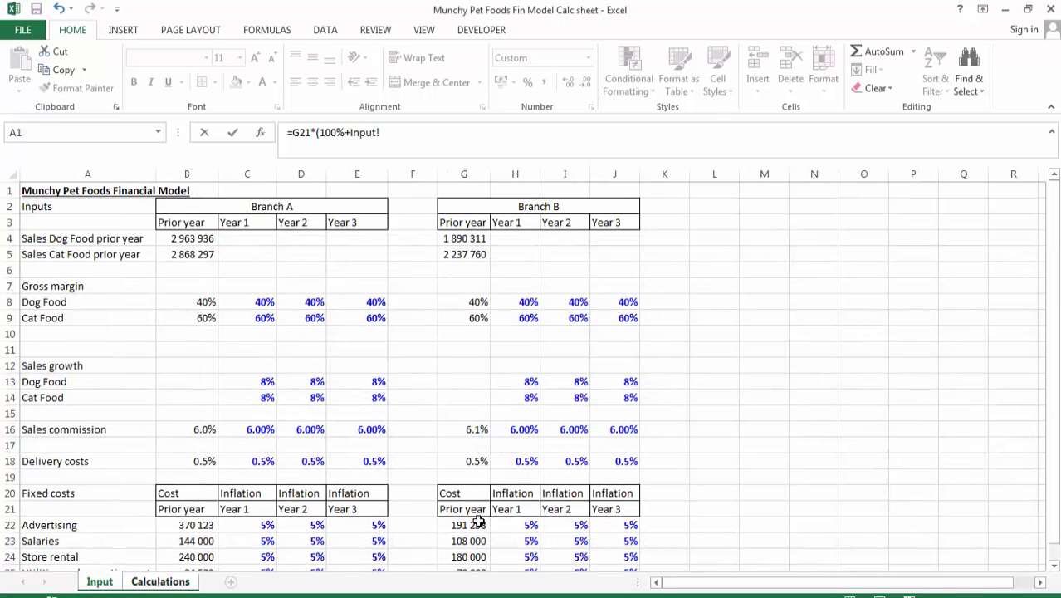
pyautogui.click(512, 529)
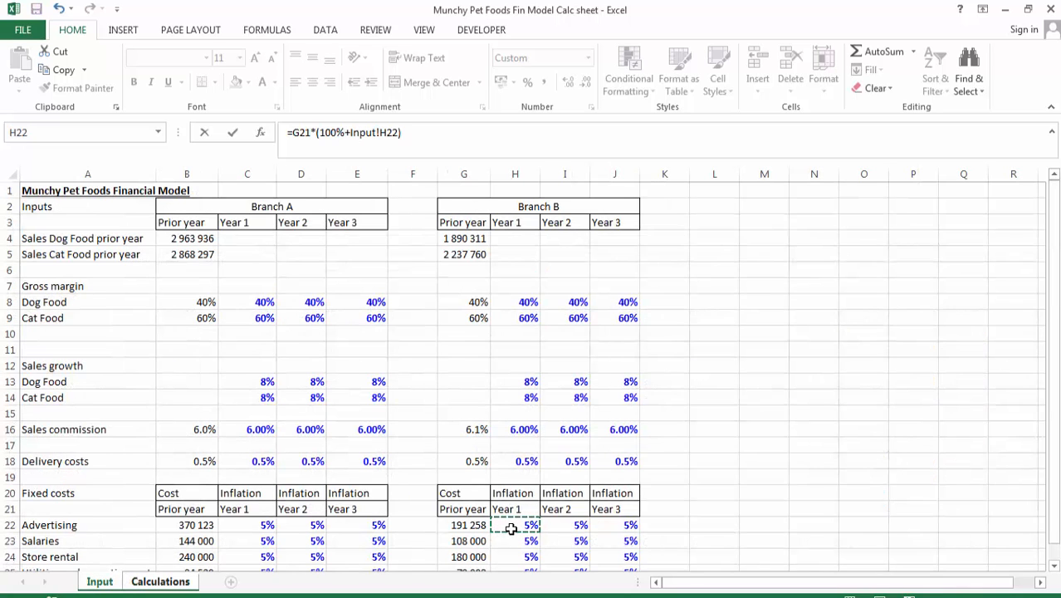
pyautogui.write(')')
pyautogui.press('Return')
# Copy Branch B's Year 1 advertising formula from H21 across all fixed costs for Years 1 to 3, H21:J24
pyautogui.press('Up')
pyautogui.hotkey('ctrl', 'c')
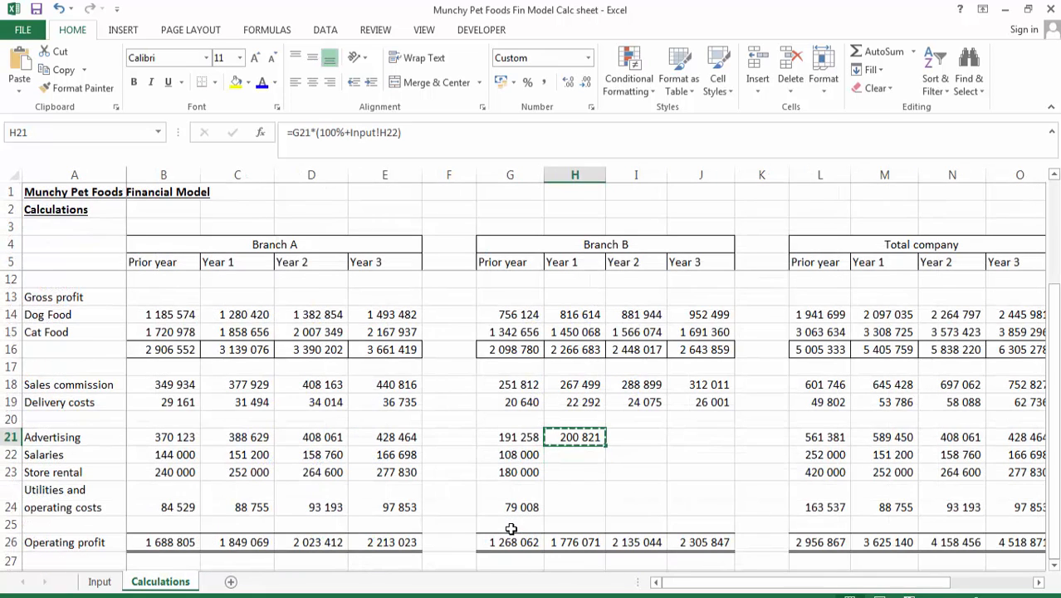
pyautogui.hotkey('shift', 'Down')
pyautogui.hotkey('shift', 'Down')
pyautogui.hotkey('shift', 'Down')
pyautogui.hotkey('shift', 'Right')
pyautogui.hotkey('shift', 'Right')
pyautogui.press('Return')
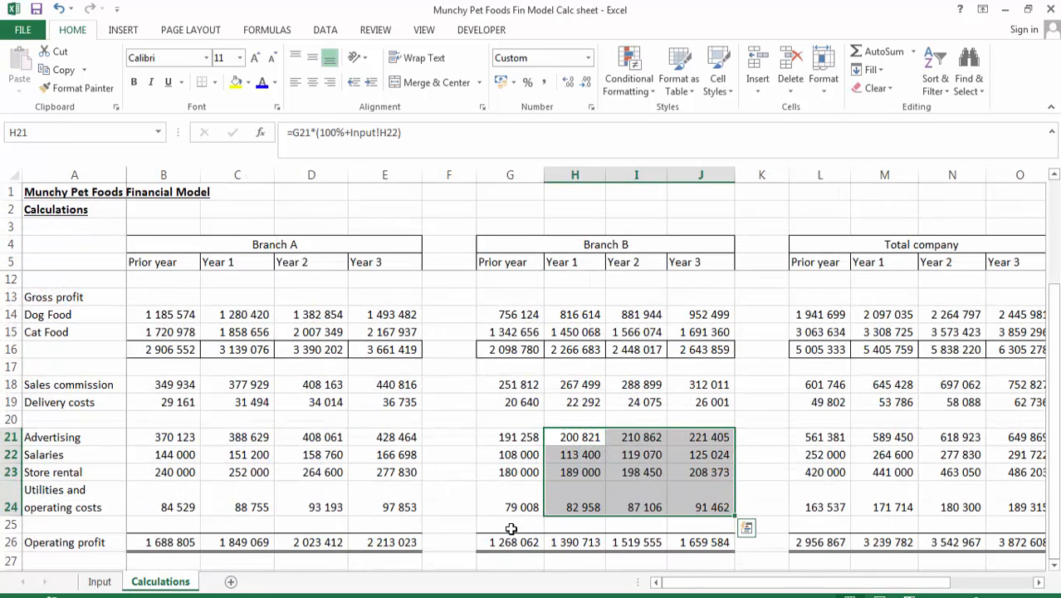
# Examine the formula for Branch A's prior-year operating profit in B26 and the gross profit and cost cells it references
pyautogui.press('Down')
pyautogui.press('Down')
pyautogui.press('Down')
pyautogui.press('Down')
pyautogui.press('Down')
pyautogui.press('Down')
pyautogui.press('Down')
pyautogui.press('Down')
pyautogui.press('Left')
pyautogui.press('Left')
pyautogui.press('Left')
pyautogui.press('Left')
pyautogui.press('Left')
pyautogui.press('Left')
pyautogui.press('Left')
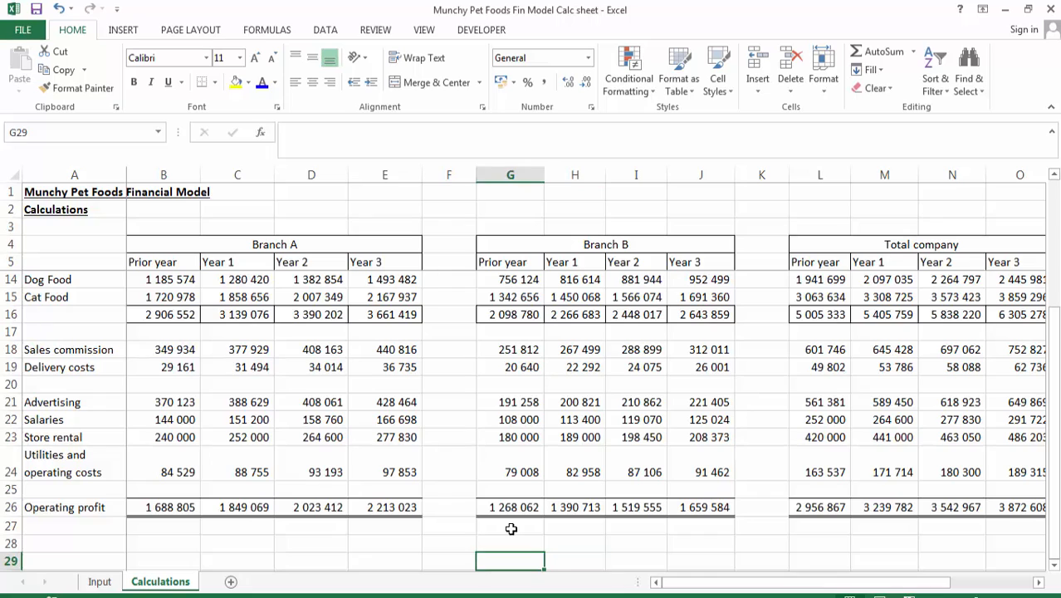
pyautogui.press('Up')
pyautogui.press('Up')
pyautogui.press('Up')
pyautogui.press('Right')
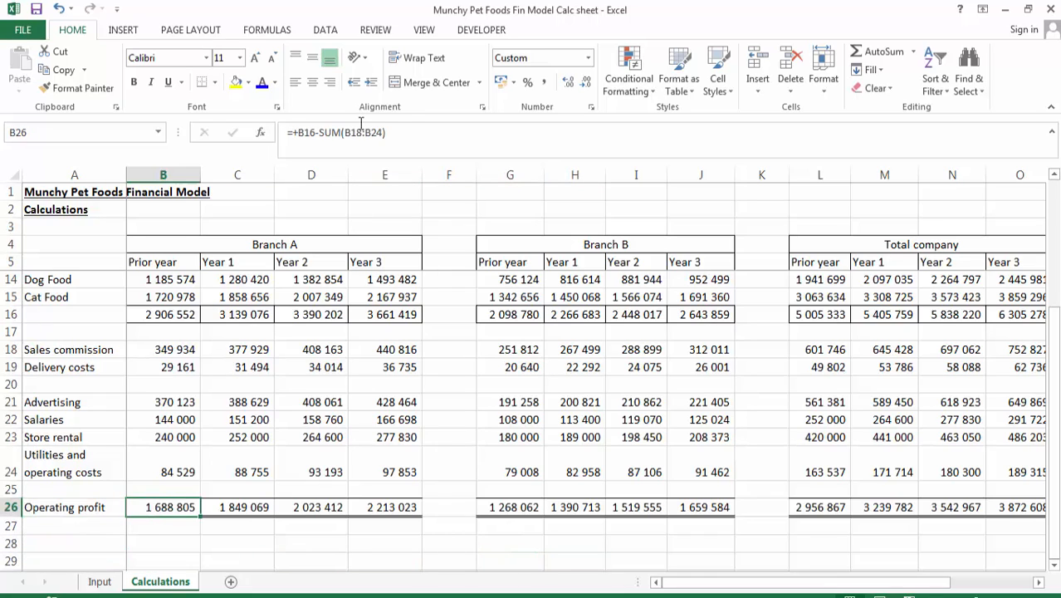
pyautogui.press('F2')
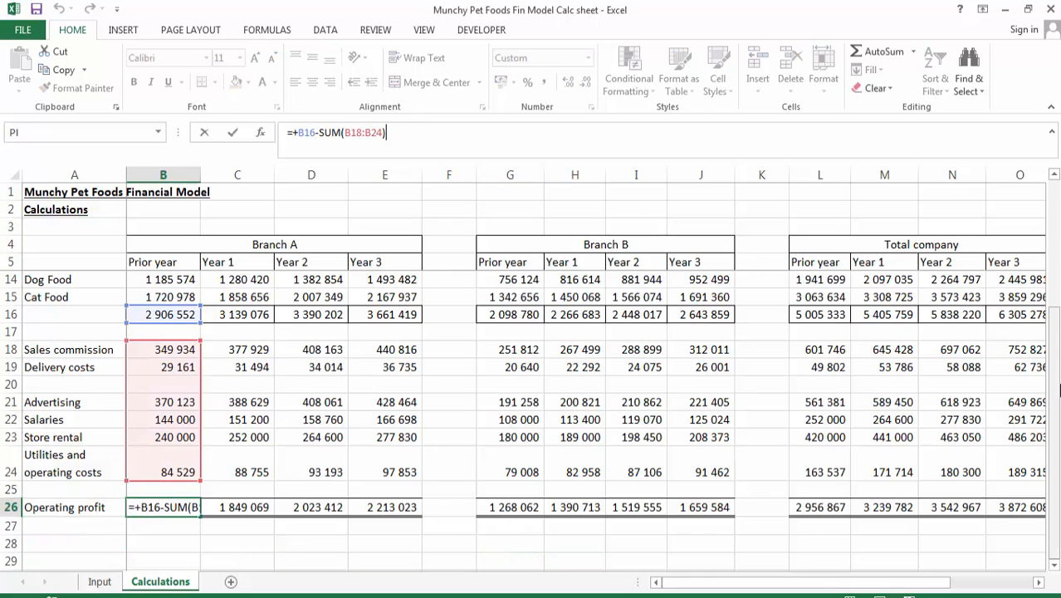
pyautogui.moveTo(1055, 386); pyautogui.dragTo(1054, 299)
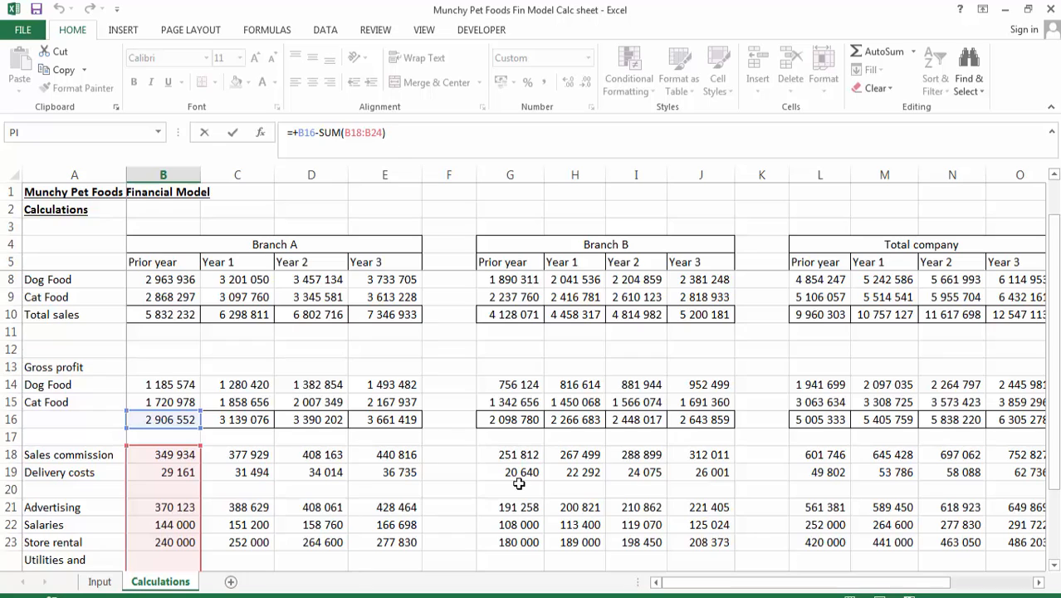
pyautogui.press('Return')
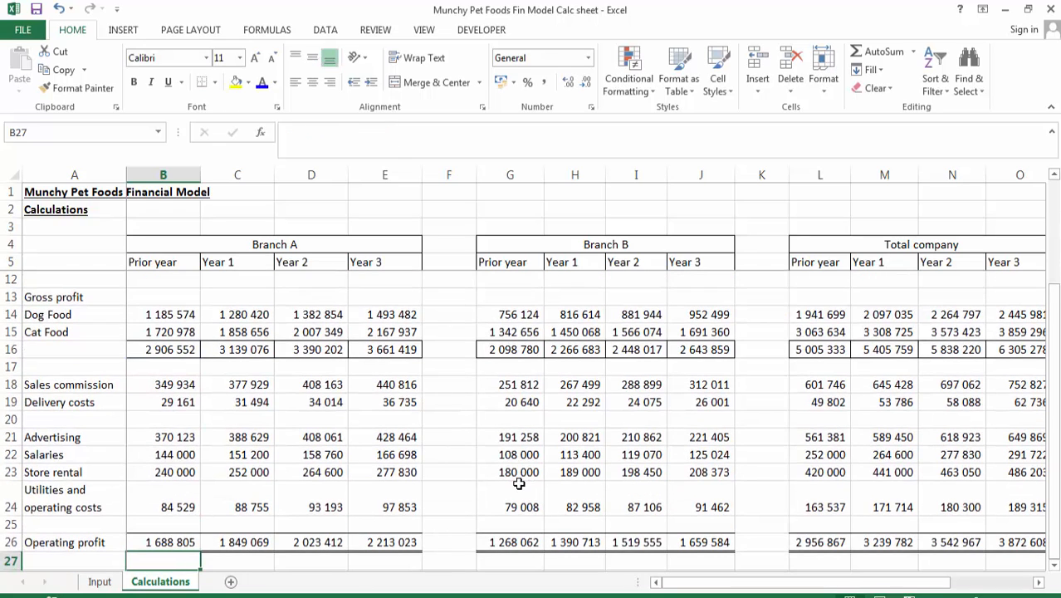